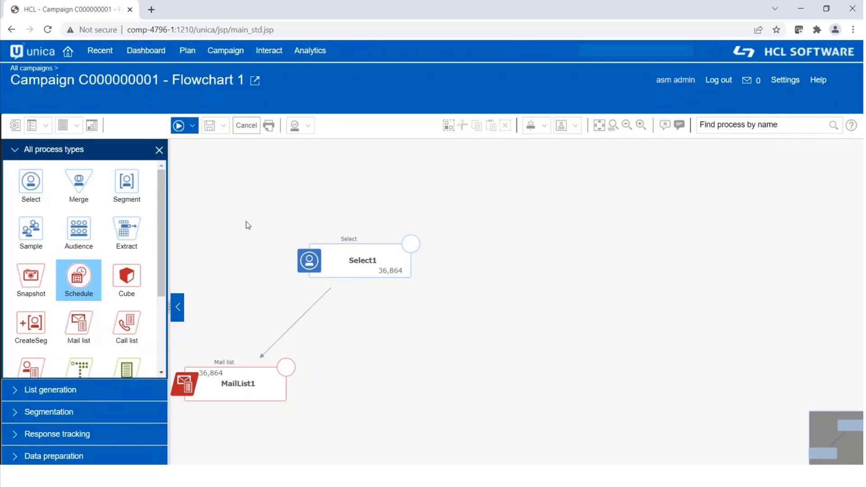
Add a Schedule process above the Select1 process in the flowchart and connect it to Select1.
{"action": "left_click_drag", "start_coordinate": [86, 281], "coordinate": [225, 159]}
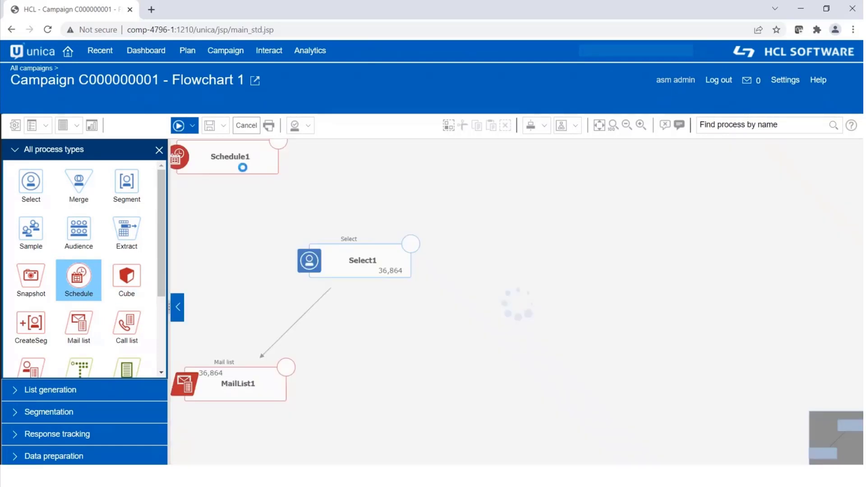
{"action": "left_click_drag", "start_coordinate": [225, 189], "coordinate": [356, 246]}
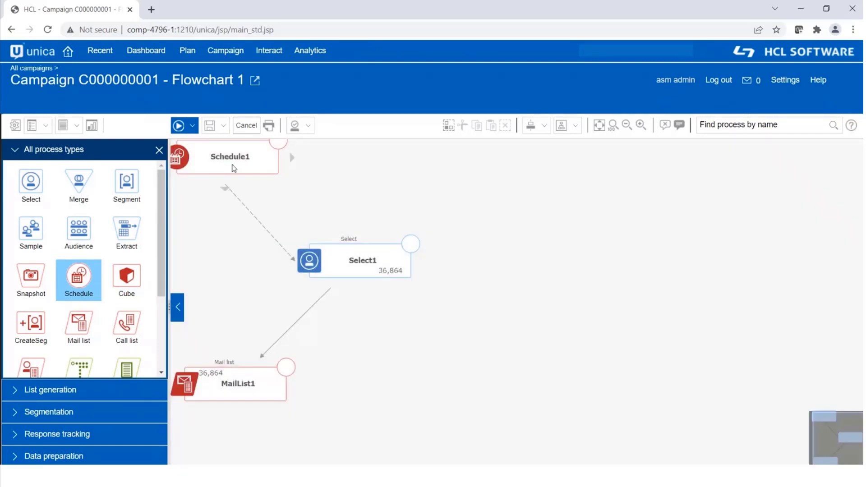
Configure the Schedule process as a Custom run that runs on the trigger unica_T instead of on time.
{"action": "left_click", "coordinate": [232, 165]}
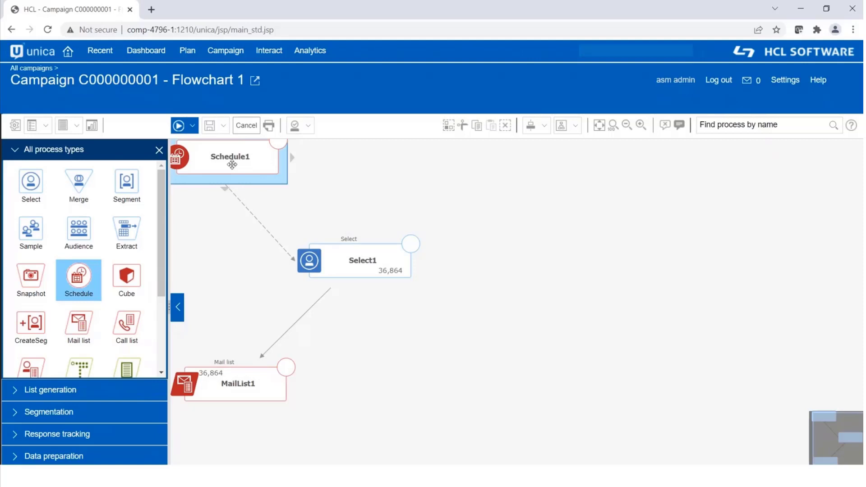
{"action": "double_click", "coordinate": [232, 165]}
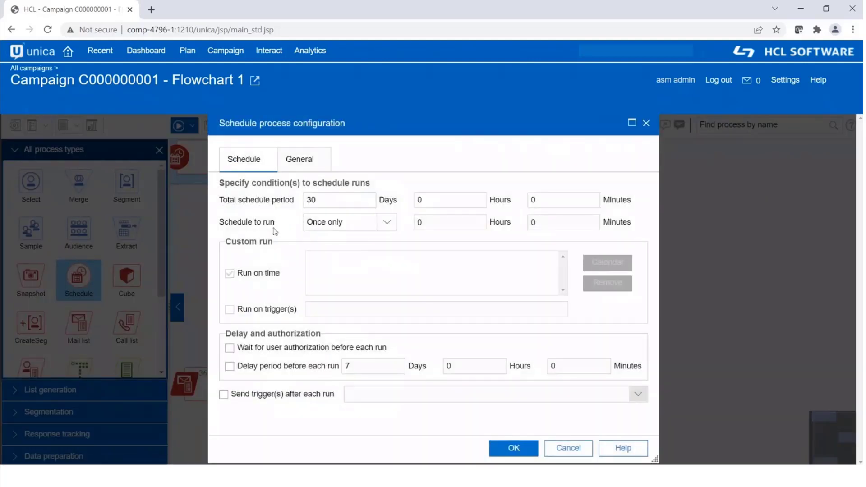
{"action": "left_click", "coordinate": [386, 222]}
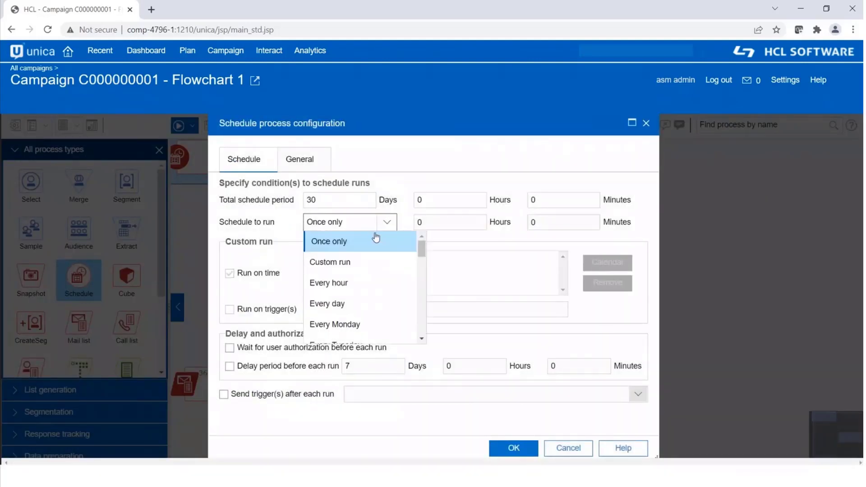
{"action": "left_click", "coordinate": [350, 267]}
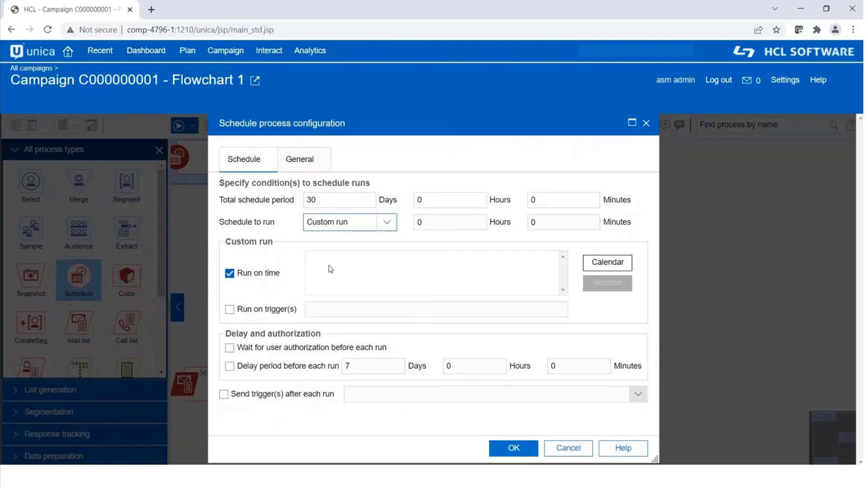
{"action": "left_click", "coordinate": [230, 274]}
{"action": "left_click", "coordinate": [229, 310]}
{"action": "left_click", "coordinate": [374, 310]}
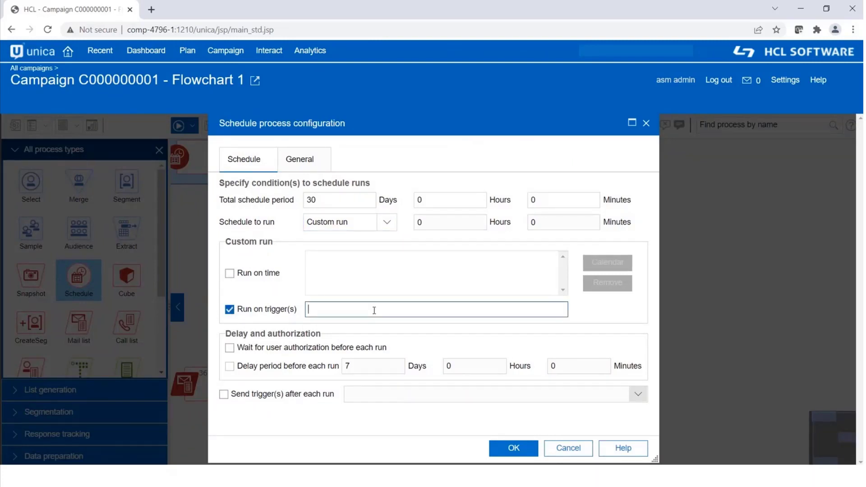
{"action": "type", "text": "unica_T"}
{"action": "left_click", "coordinate": [515, 448]}
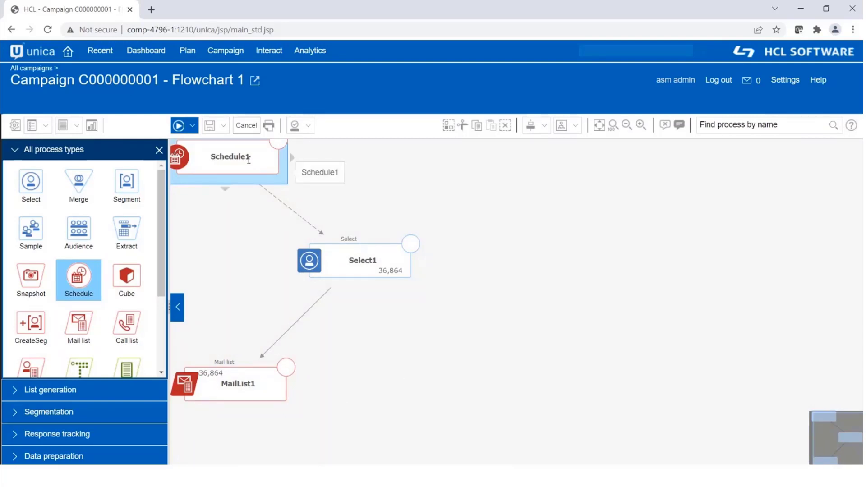
Save Flowchart 1 and run it from view mode.
{"action": "left_click", "coordinate": [214, 126]}
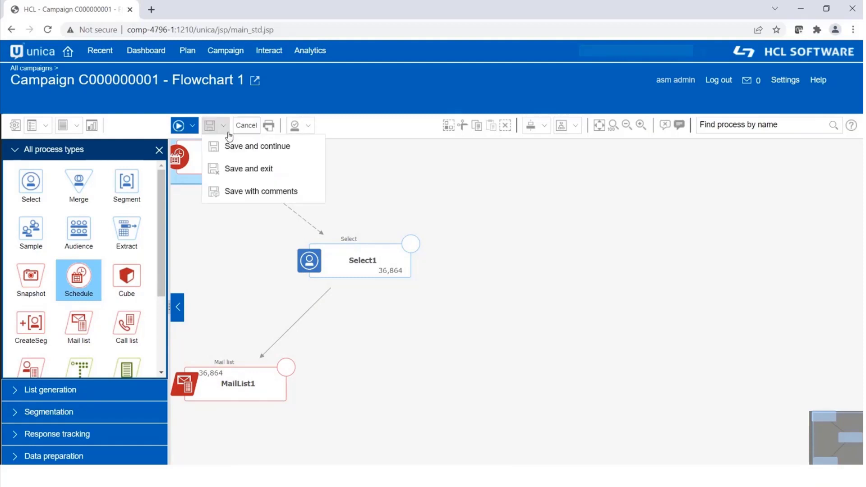
{"action": "left_click", "coordinate": [246, 147]}
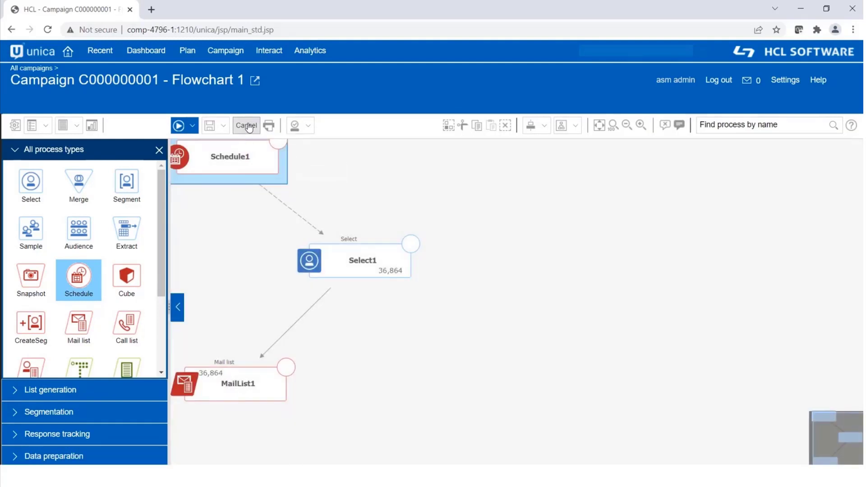
{"action": "left_click", "coordinate": [247, 126]}
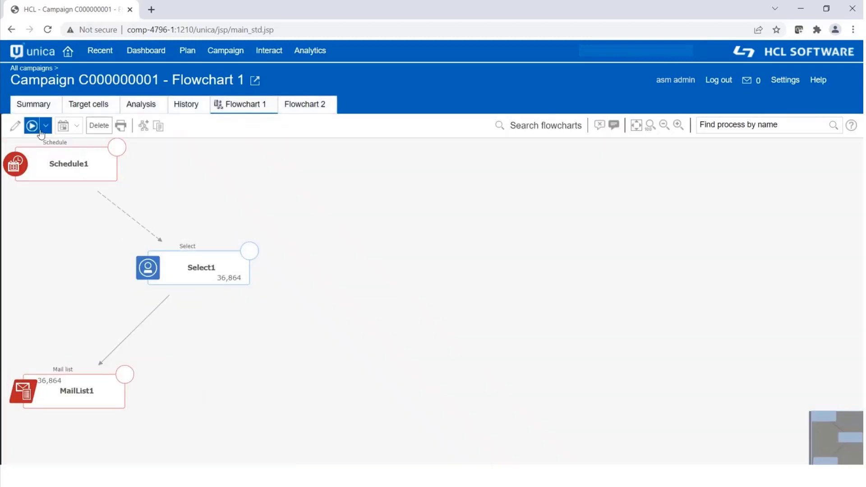
{"action": "left_click", "coordinate": [46, 128]}
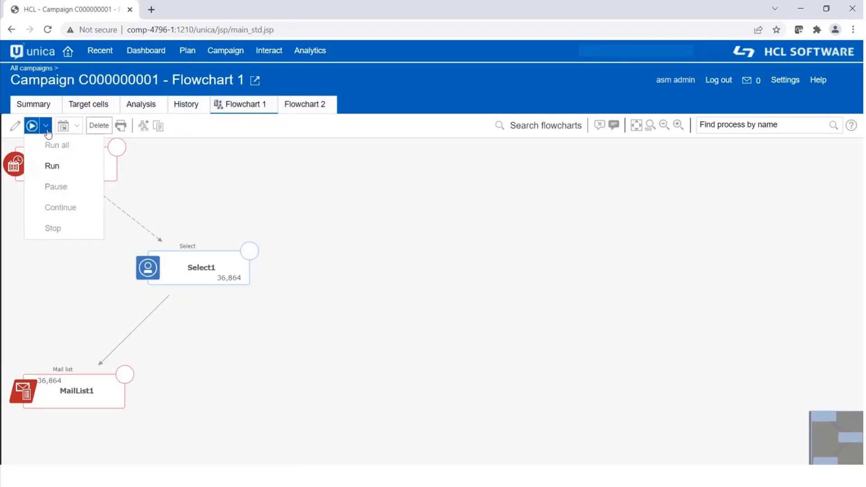
{"action": "left_click", "coordinate": [57, 165]}
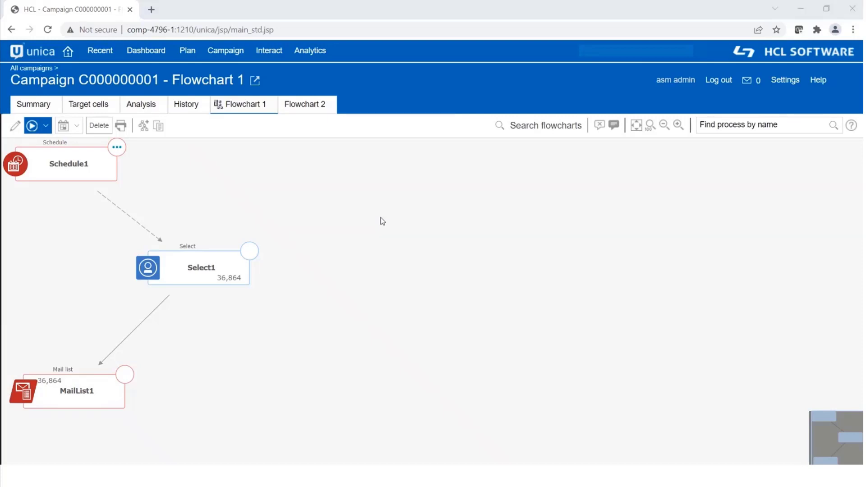
Switch to the PuTTY terminal and print the current working directory.
{"action": "key", "text": "alt+Tab"}
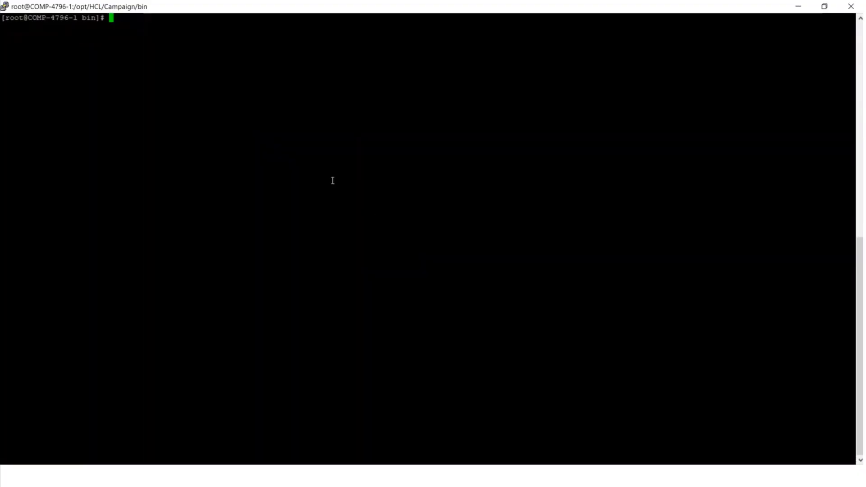
{"action": "type", "text": "pwd"}
{"action": "key", "text": "Return"}
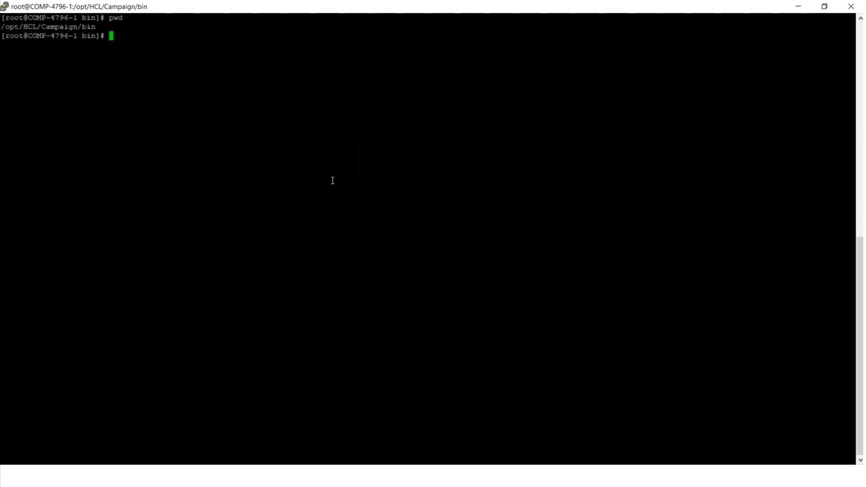
Send the trigger unica_T to all campaigns with ./unica_actrg '*' unica_T and check the output.
{"action": "type", "text": "./unica_actrg"}
{"action": "type", "text": "'"}
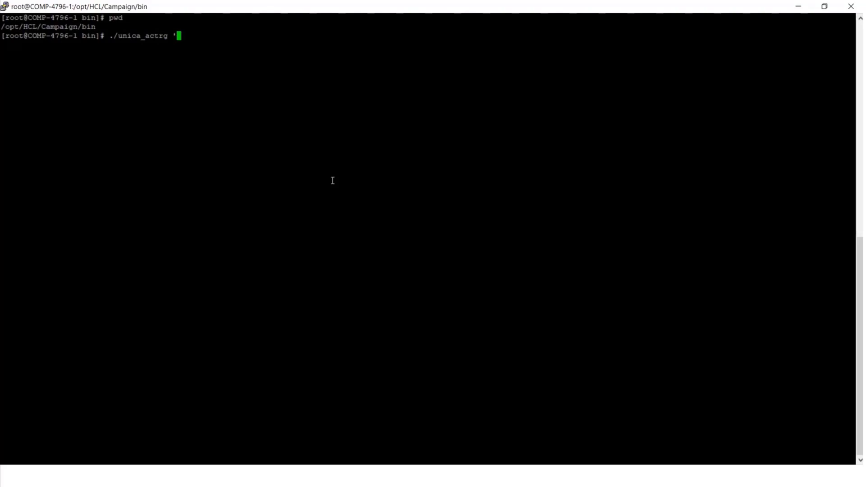
{"action": "type", "text": "*'"}
{"action": "type", "text": "unica_T"}
{"action": "key", "text": "Return"}
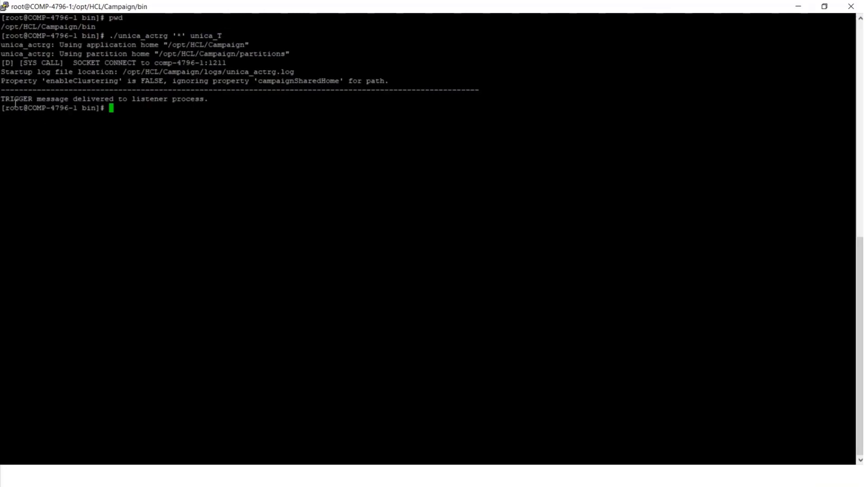
{"action": "left_click_drag", "start_coordinate": [9, 99], "coordinate": [207, 104]}
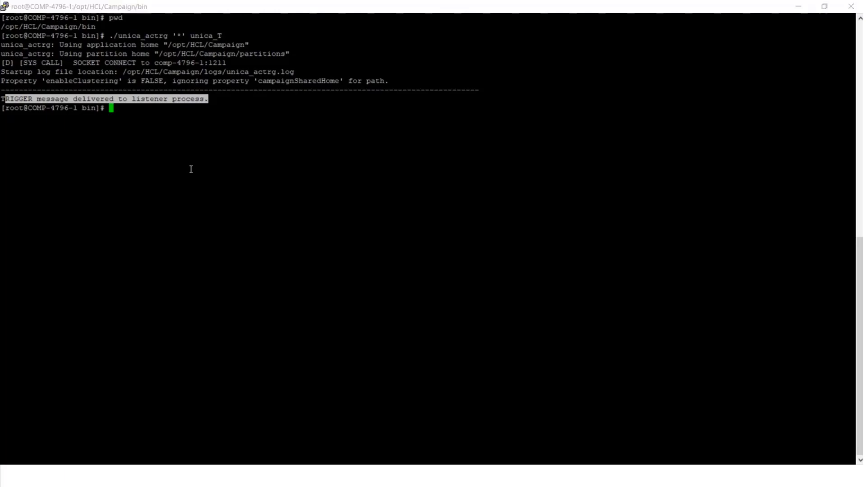
Switch back to Unica Campaign in the browser, view Flowchart 2 and return to Flowchart 1.
{"action": "key", "text": "alt+Tab"}
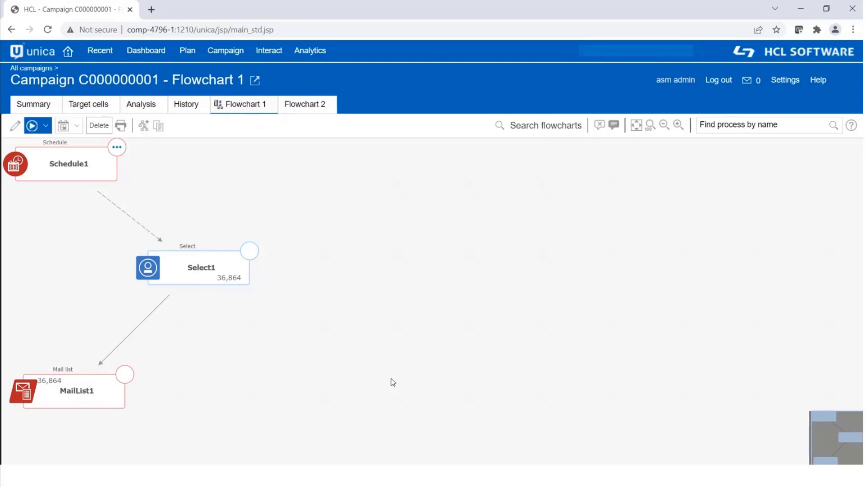
{"action": "left_click", "coordinate": [317, 107]}
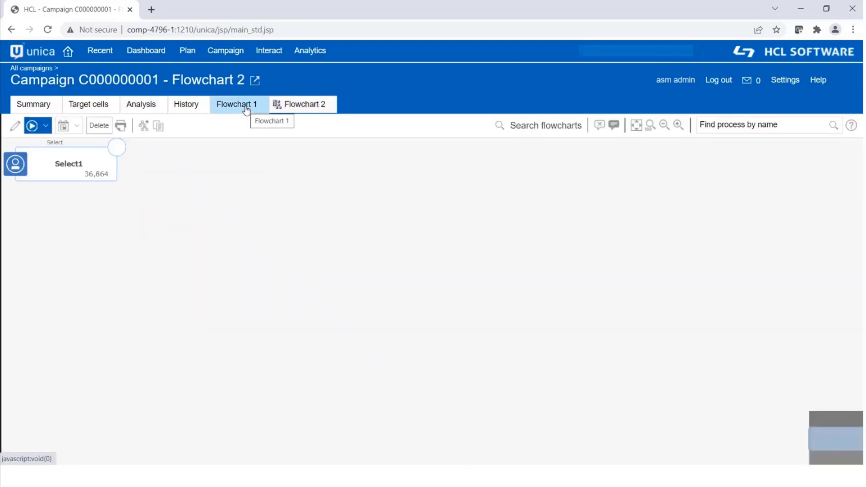
{"action": "left_click", "coordinate": [246, 107]}
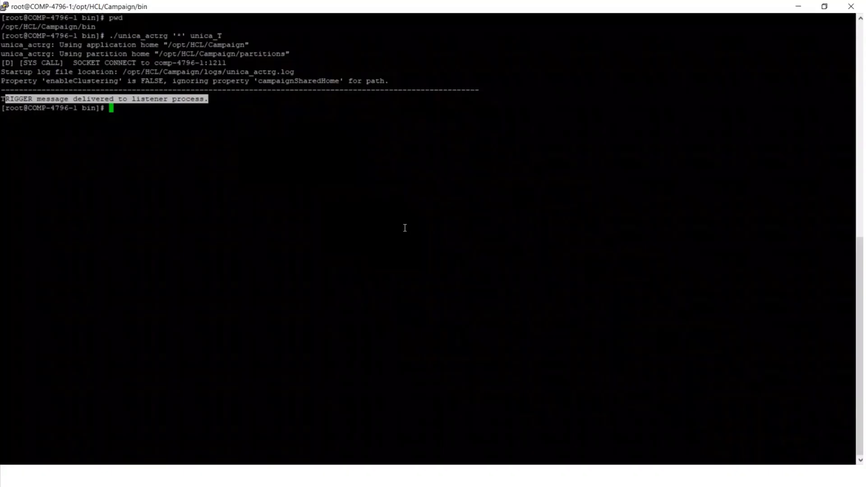
In the terminal, change to the directory ../partitions/partition1/ and list its contents with ls -lrt.
{"action": "type", "text": "cd ../p"}
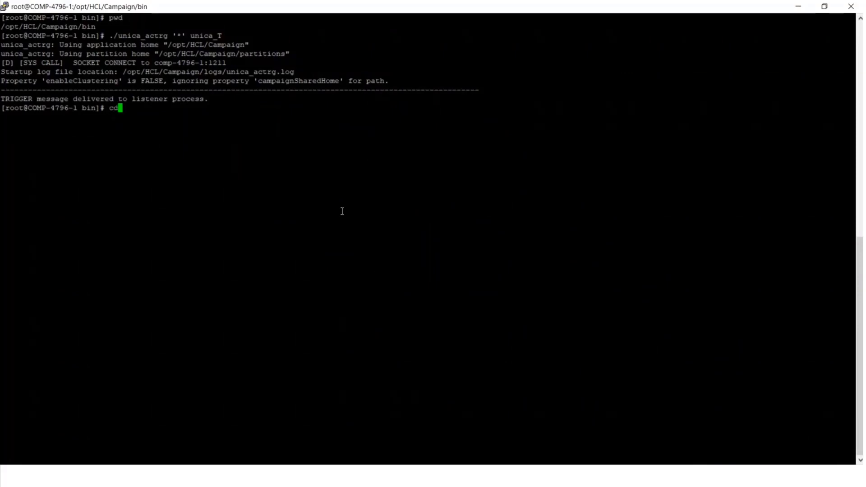
{"action": "type", "text": "artitions/part"}
{"action": "key", "text": "Tab"}
{"action": "key", "text": "Return"}
{"action": "type", "text": "ls -lrt"}
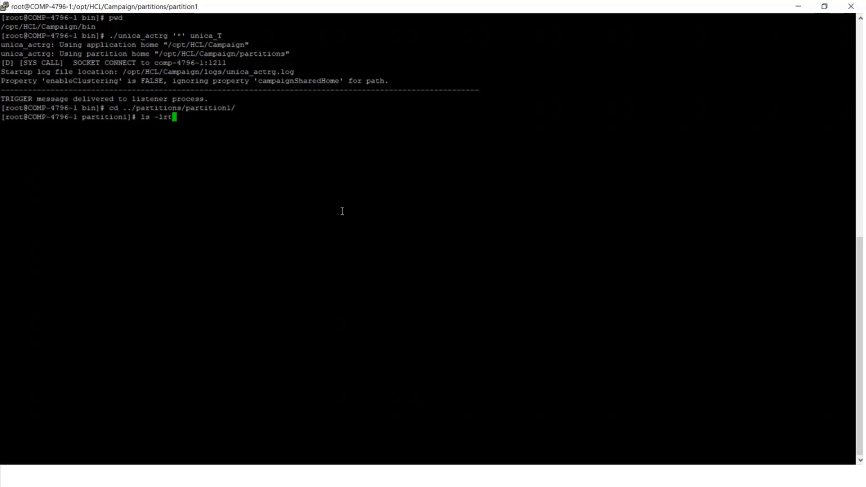
{"action": "key", "text": "Return"}
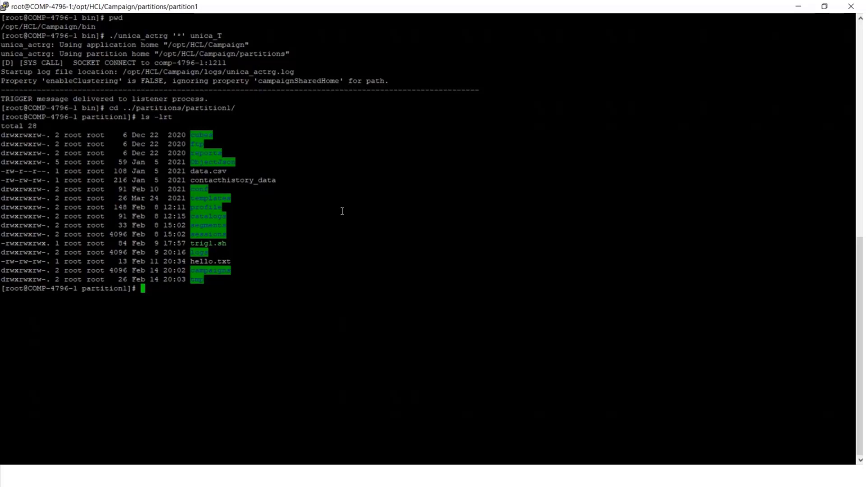
Open the trig1.sh script in vi to examine its contents, and quit without saving.
{"action": "double_click", "coordinate": [206, 243]}
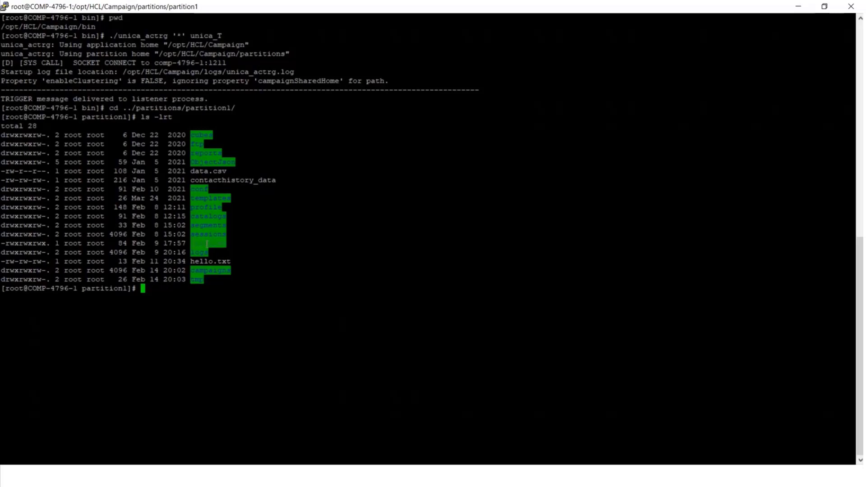
{"action": "left_click", "coordinate": [312, 259]}
{"action": "type", "text": "vi tri"}
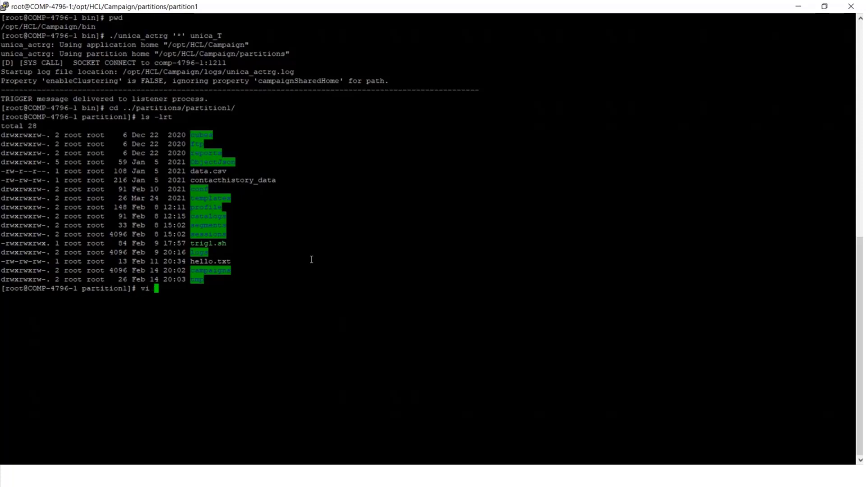
{"action": "type", "text": "g1"}
{"action": "key", "text": "Tab"}
{"action": "key", "text": "Return"}
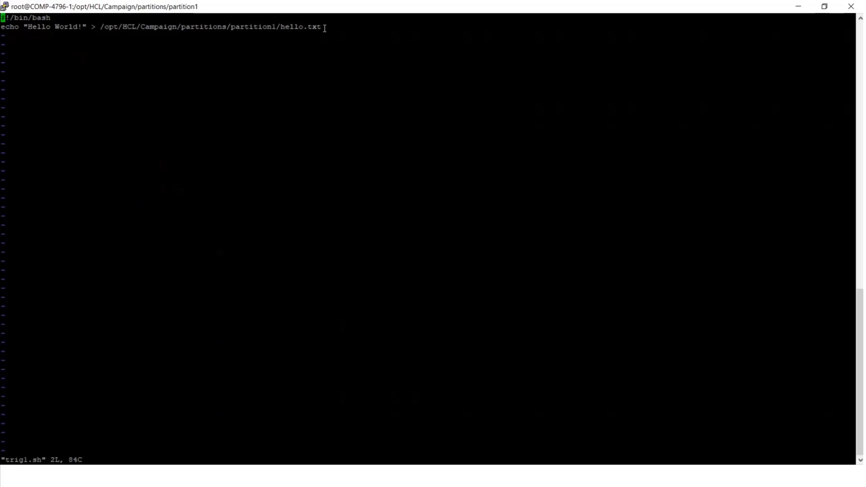
{"action": "type", "text": ":q!"}
{"action": "key", "text": "Return"}
Remove the existing hello.txt file from the partition1 directory with rm -rf.
{"action": "type", "text": "jr"}
{"action": "key", "text": "BackSpace"}
{"action": "key", "text": "BackSpace"}
{"action": "type", "text": "rm -rf hel"}
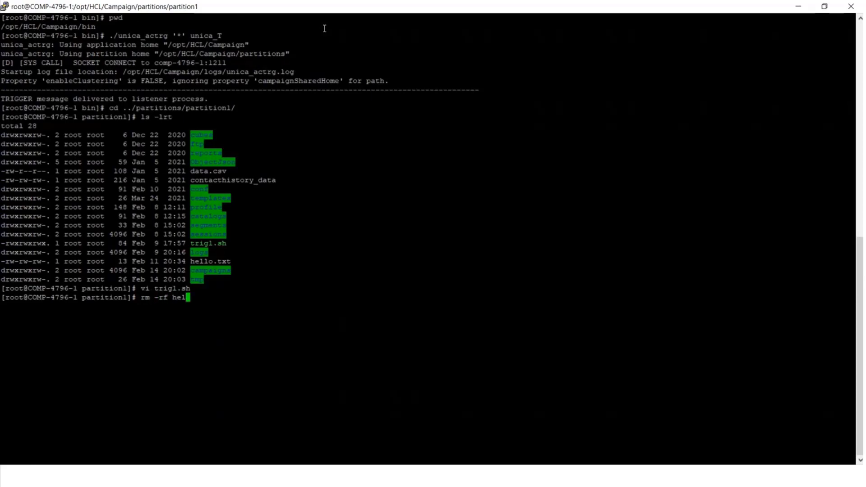
{"action": "key", "text": "Tab"}
{"action": "key", "text": "Return"}
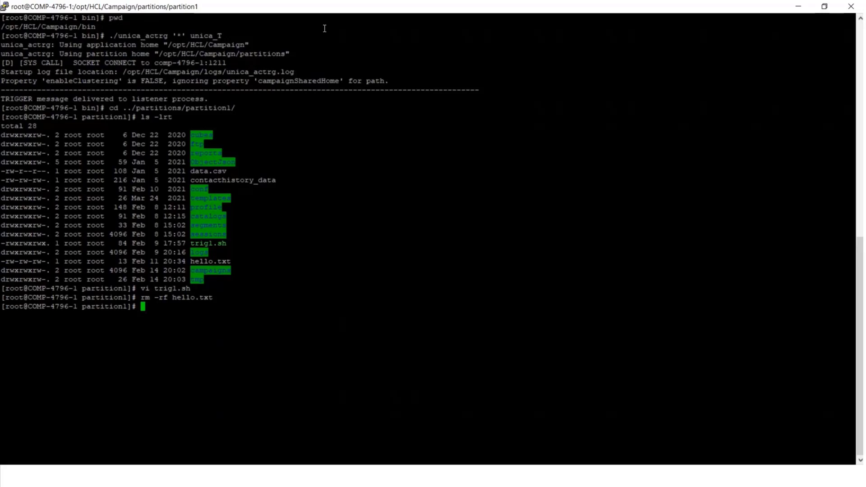
Run the trig1.sh script and list the directory with ls -lrt to check for hello.txt.
{"action": "type", "text": "./trig"}
{"action": "key", "text": "Tab"}
{"action": "key", "text": "Return"}
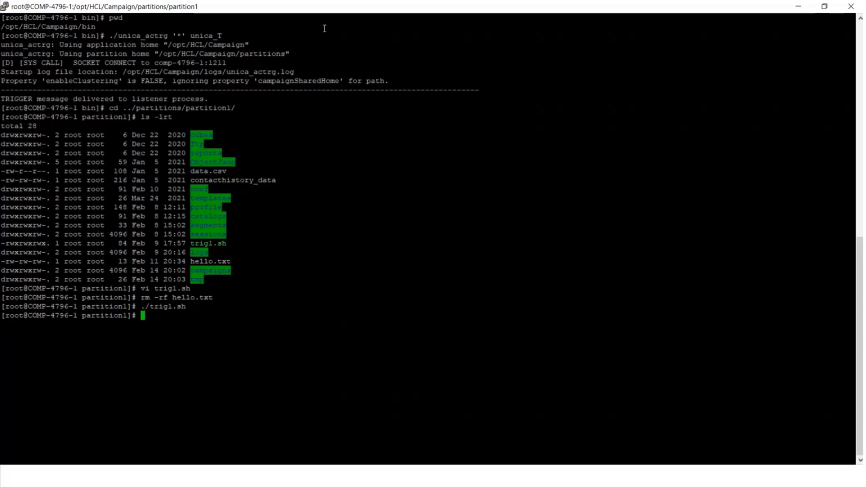
{"action": "type", "text": "ls -lrt"}
{"action": "key", "text": "Return"}
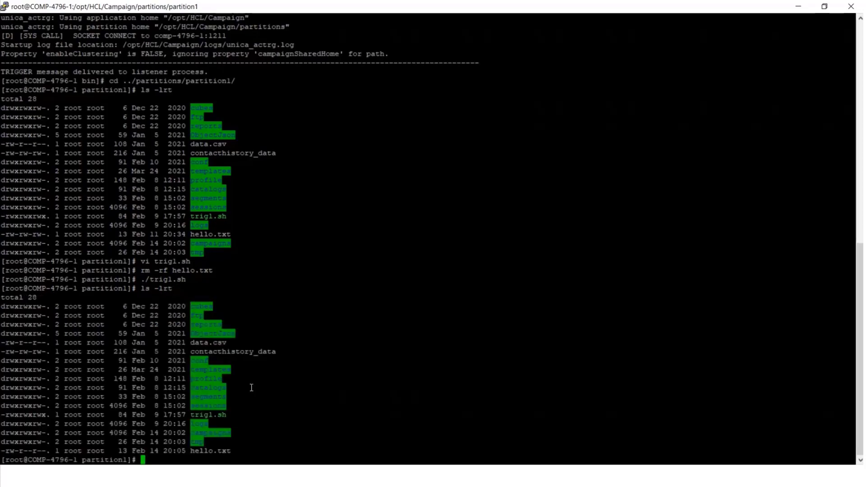
{"action": "left_click_drag", "start_coordinate": [228, 453], "coordinate": [120, 451]}
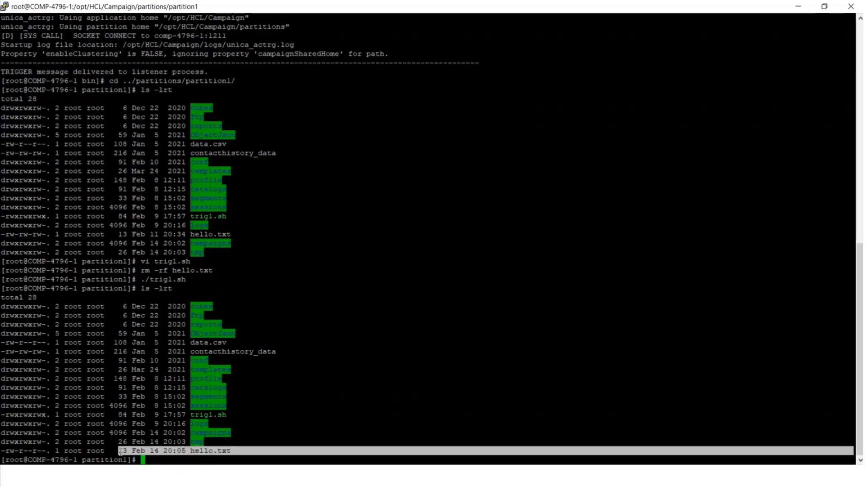
{"action": "left_click", "coordinate": [285, 410]}
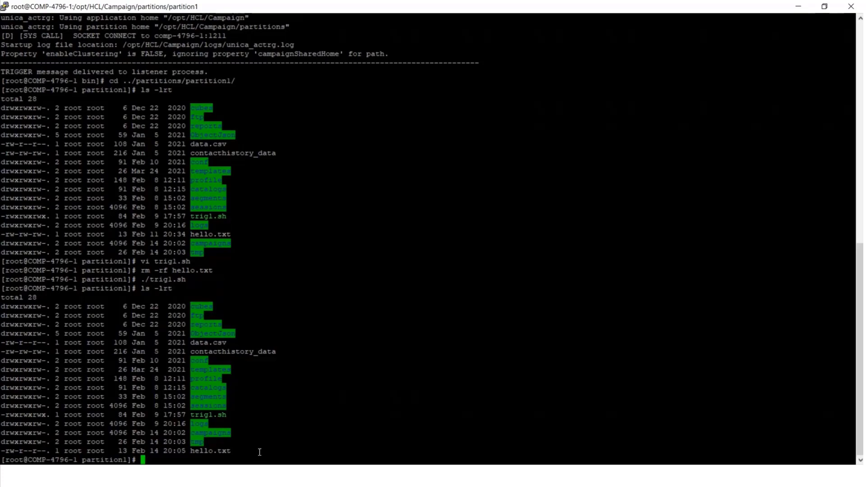
Delete the hello.txt file that the trig1.sh script generated.
{"action": "type", "text": "rm -rf hell"}
{"action": "key", "text": "Tab"}
{"action": "key", "text": "Return"}
Clear the terminal and list the partition1 directory with ls -lrt to check that hello.txt is gone.
{"action": "type", "text": "clear"}
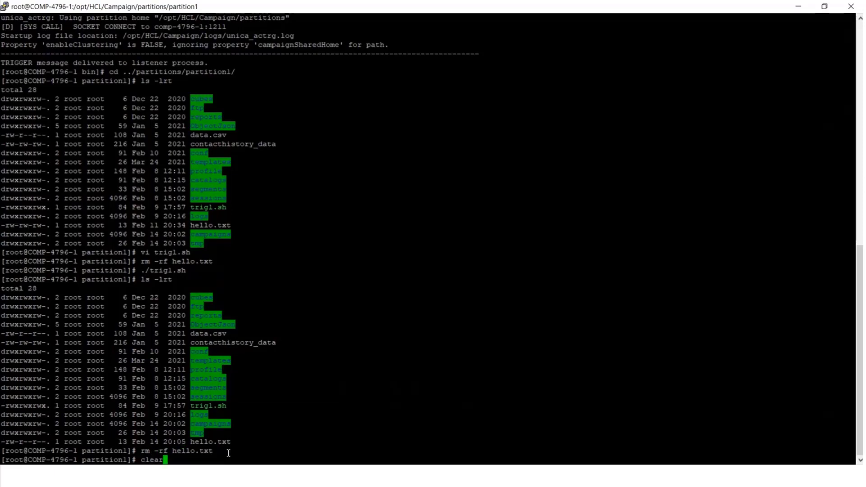
{"action": "key", "text": "Return"}
{"action": "type", "text": "ls -lrt"}
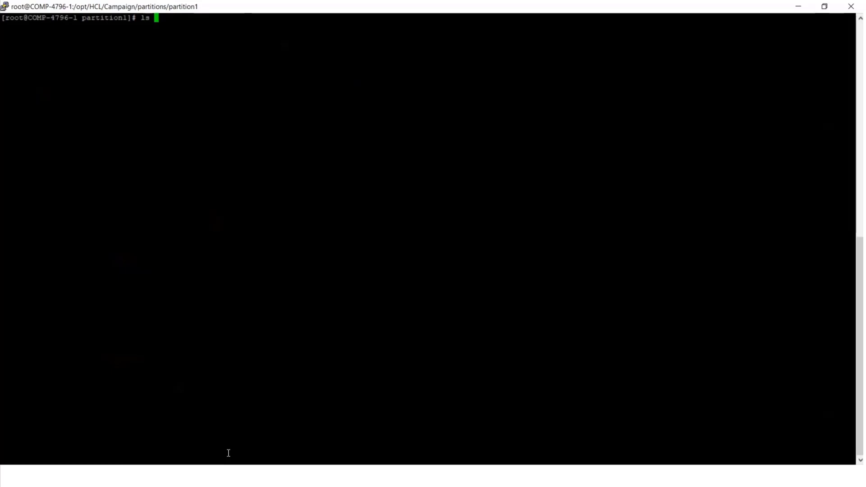
{"action": "key", "text": "Return"}
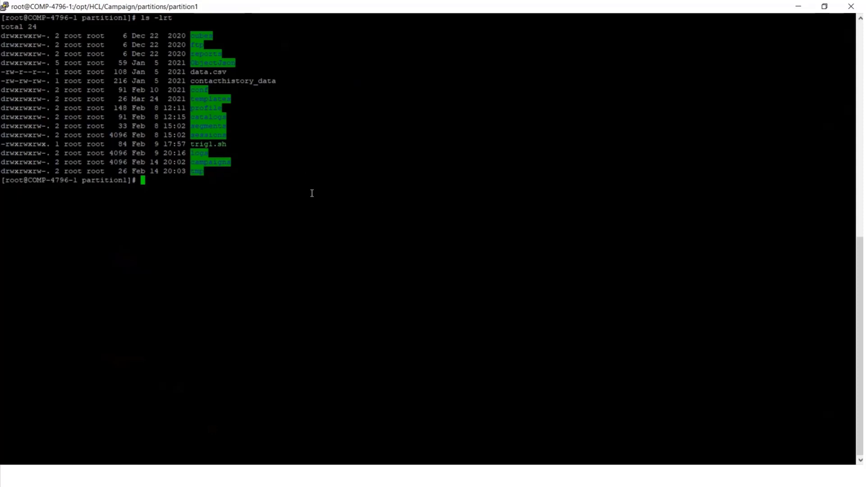
Switch to the Campaign flowchart and start a new stored trigger named Camp_out_trigg with the note "Its an example of outbound trigger".
{"action": "key", "text": "alt+Tab"}
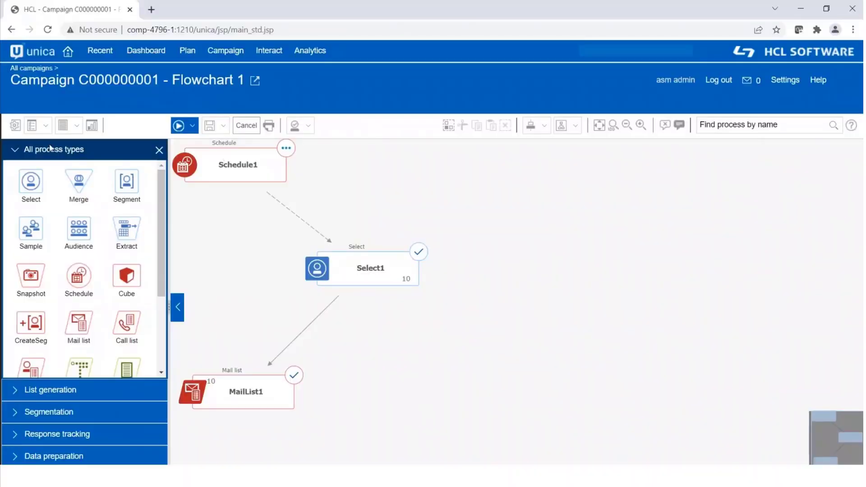
{"action": "left_click", "coordinate": [46, 131]}
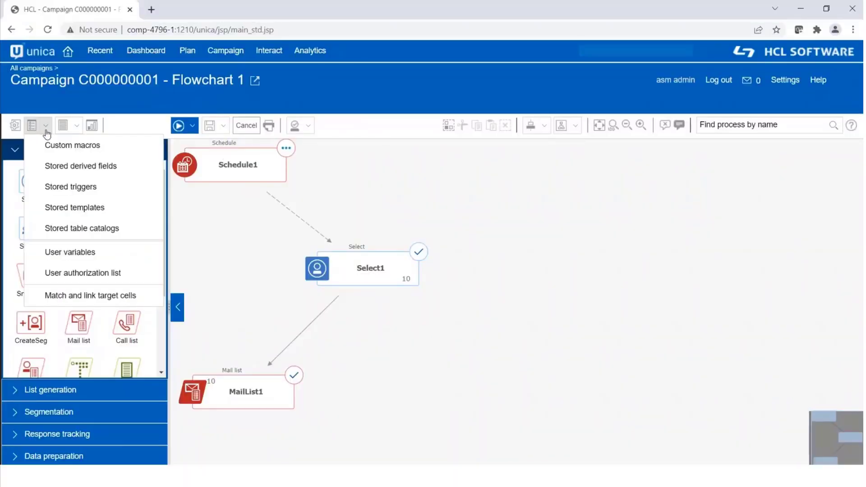
{"action": "left_click", "coordinate": [72, 185]}
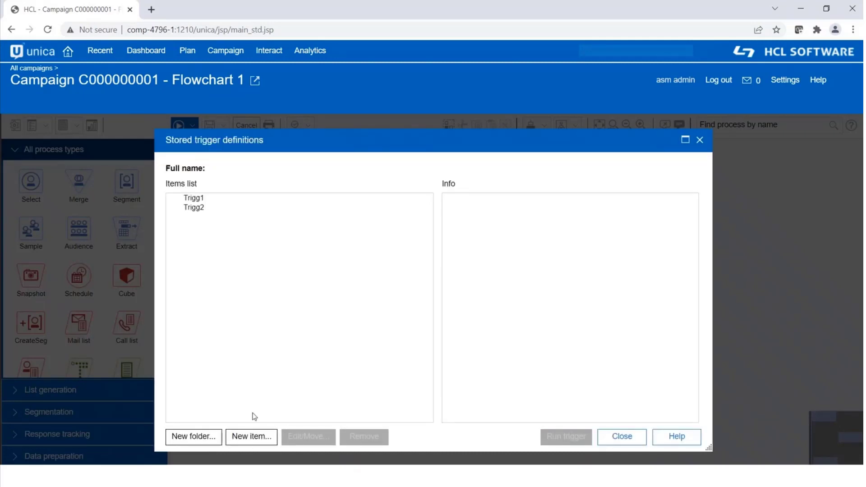
{"action": "left_click", "coordinate": [253, 437]}
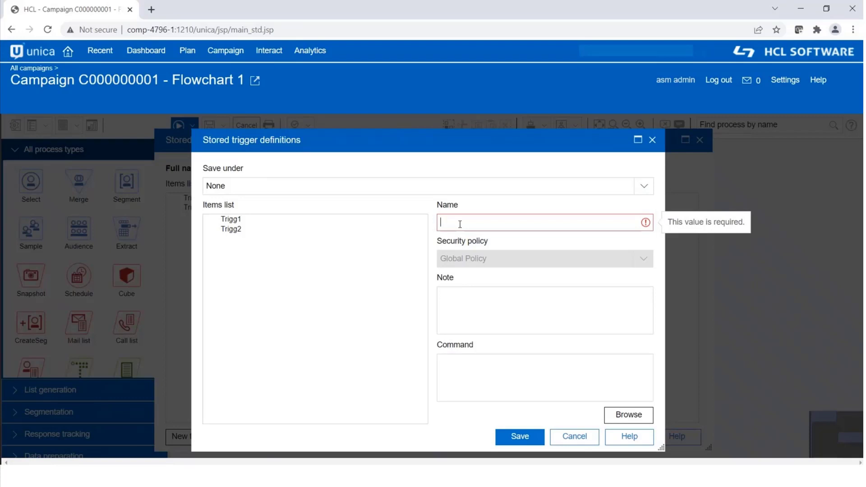
{"action": "type", "text": "Camp_"}
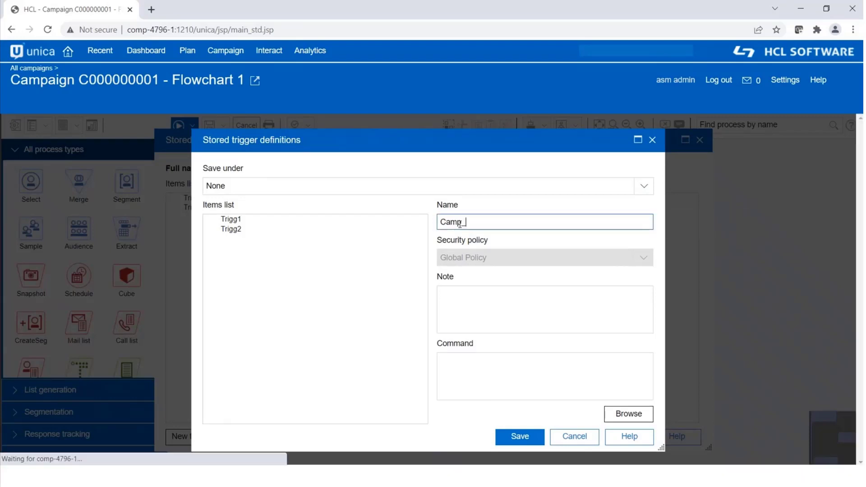
{"action": "type", "text": "out"}
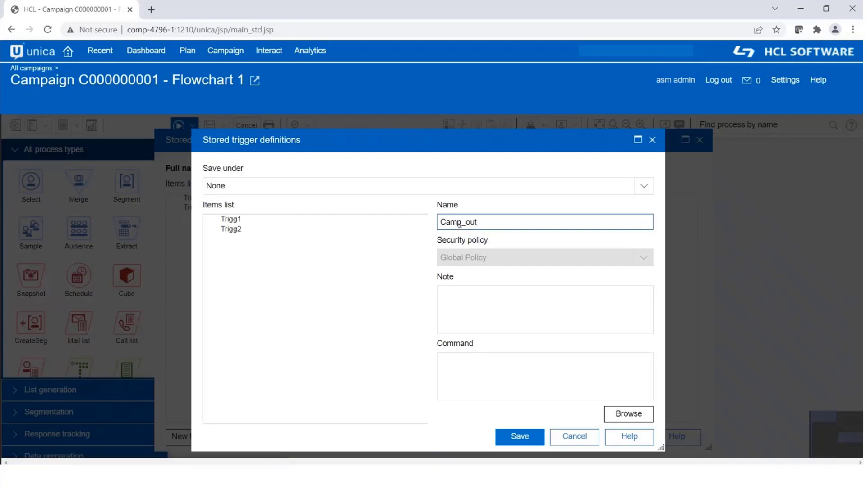
{"action": "type", "text": "_trigg"}
{"action": "left_click", "coordinate": [507, 304]}
{"action": "type", "text": "Its an example of outbound trigger"}
{"action": "left_click", "coordinate": [482, 368]}
{"action": "type", "text": "./trig"}
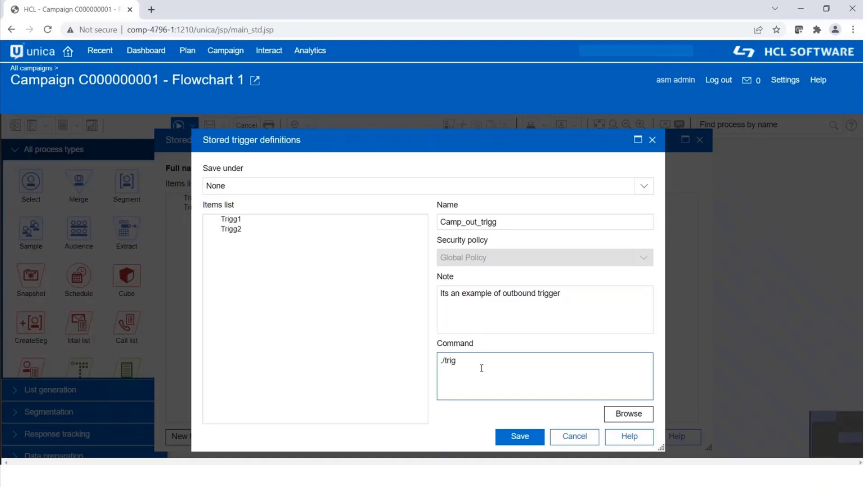
{"action": "key", "text": "BackSpace"}
{"action": "key", "text": "BackSpace"}
{"action": "key", "text": "BackSpace"}
{"action": "key", "text": "BackSpace"}
{"action": "key", "text": "BackSpace"}
{"action": "key", "text": "BackSpace"}
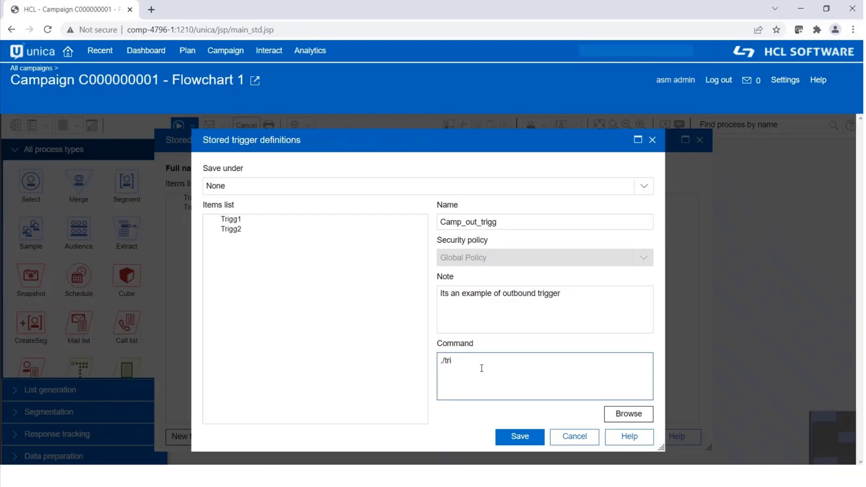
Choose the file trig1.sh as the trigger's command and save the stored trigger definition.
{"action": "left_click", "coordinate": [647, 419]}
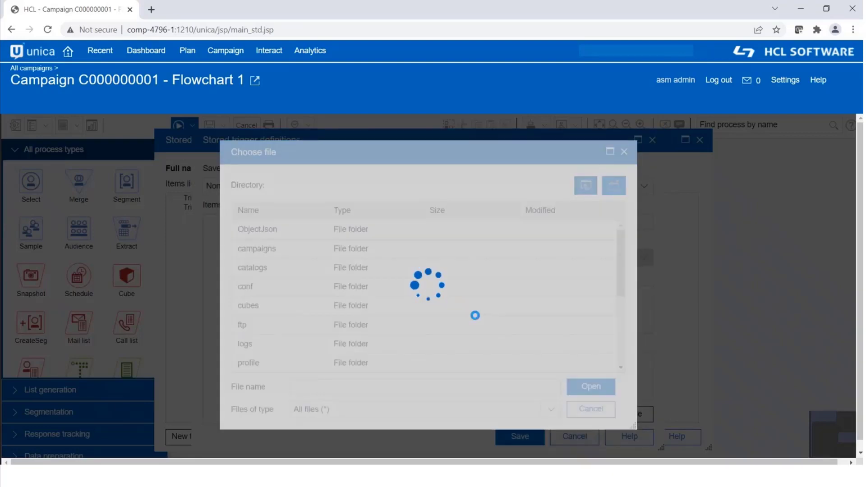
{"action": "scroll", "coordinate": [476, 316], "scroll_direction": "down", "scroll_amount": 5}
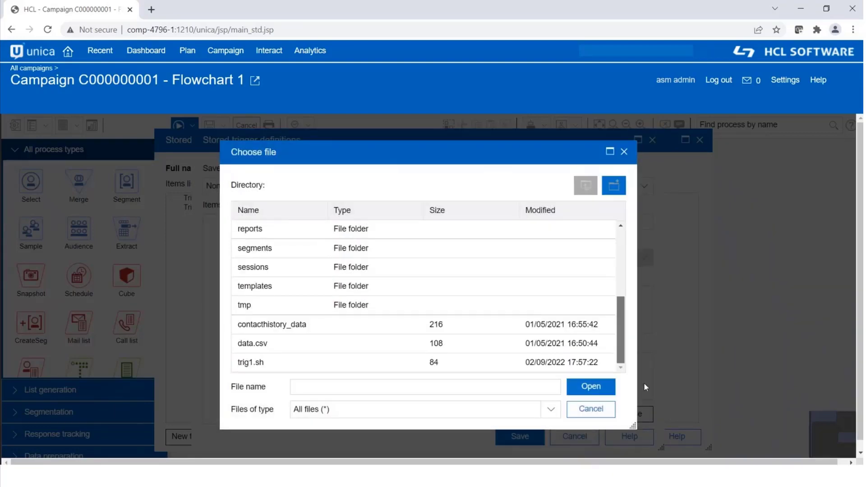
{"action": "left_click", "coordinate": [452, 364]}
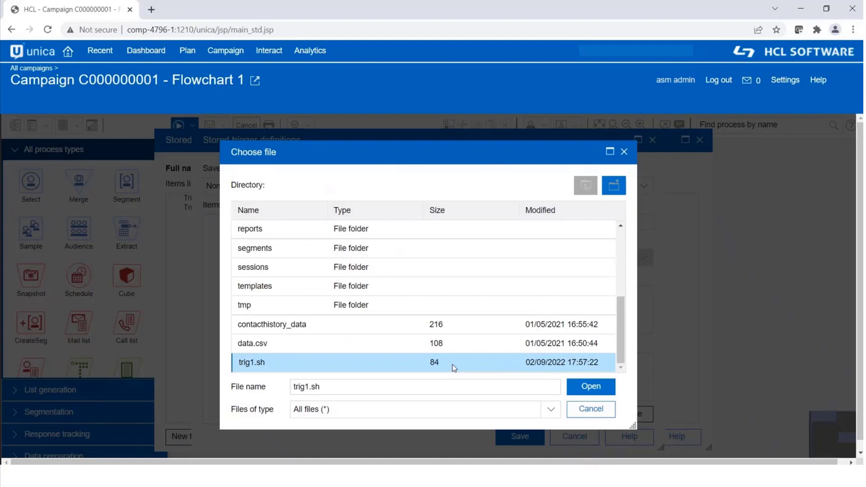
{"action": "left_click", "coordinate": [597, 387]}
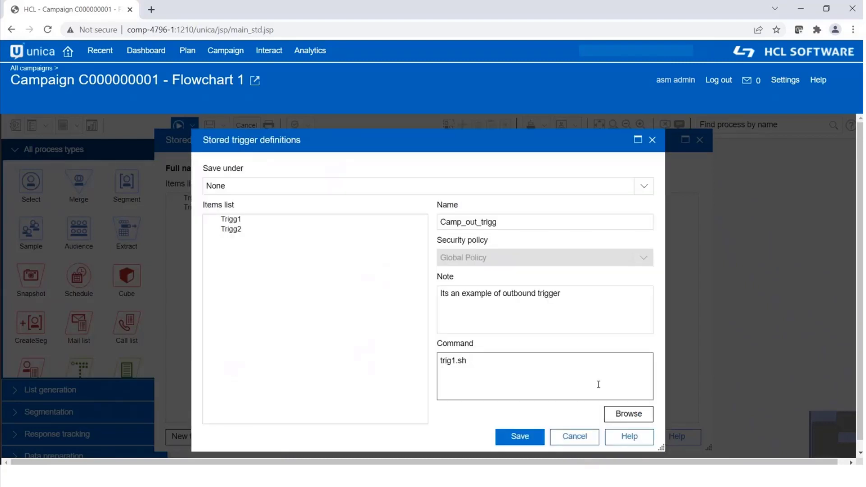
{"action": "left_click", "coordinate": [521, 436]}
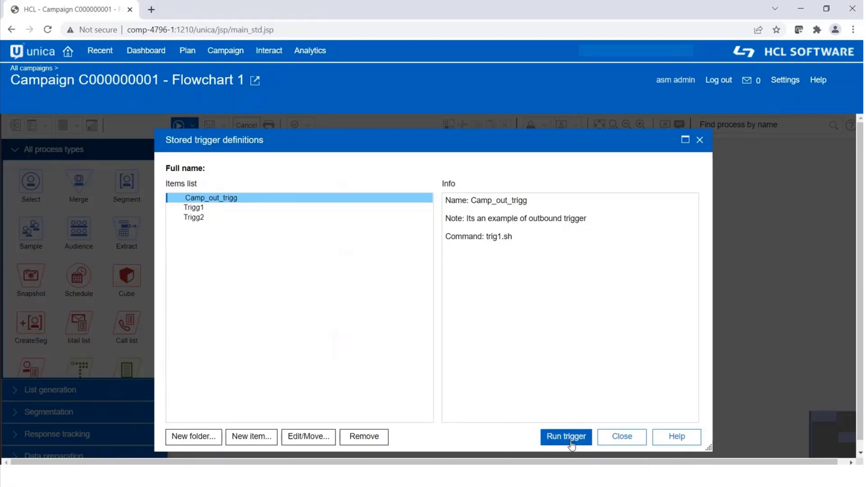
Run the Camp_out_trigg stored trigger from Campaign and confirm its execution.
{"action": "key", "text": "alt+Tab"}
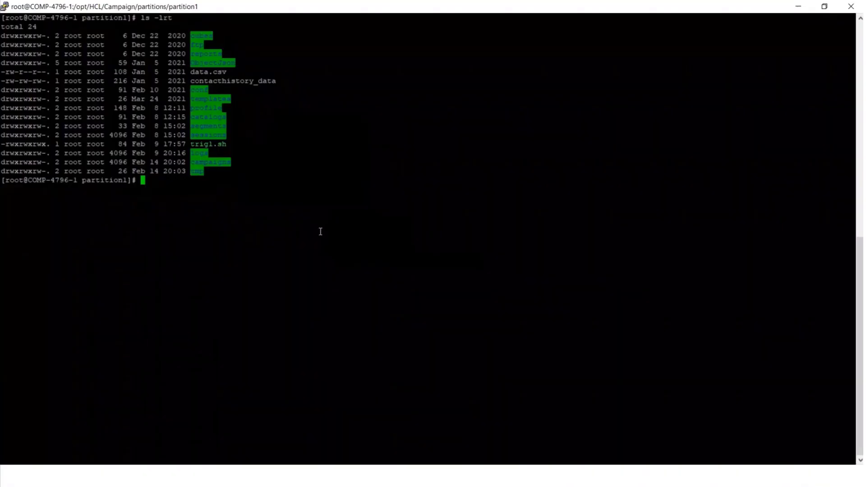
{"action": "key", "text": "alt+Tab"}
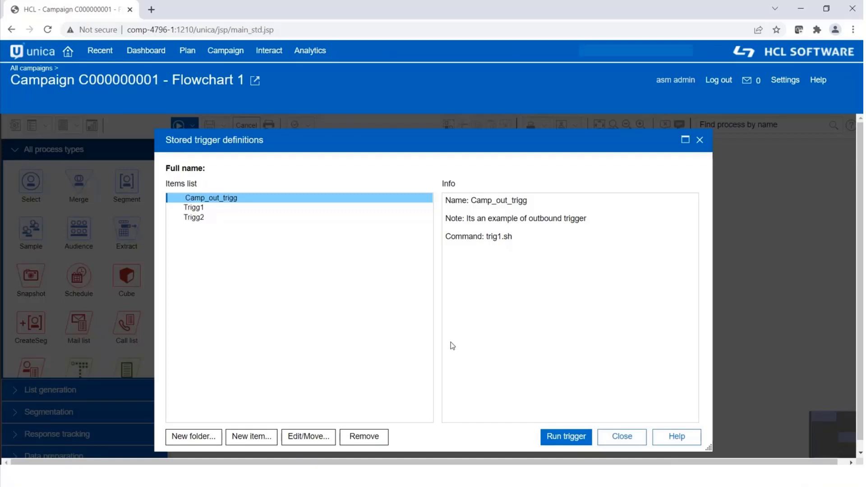
{"action": "left_click", "coordinate": [563, 439]}
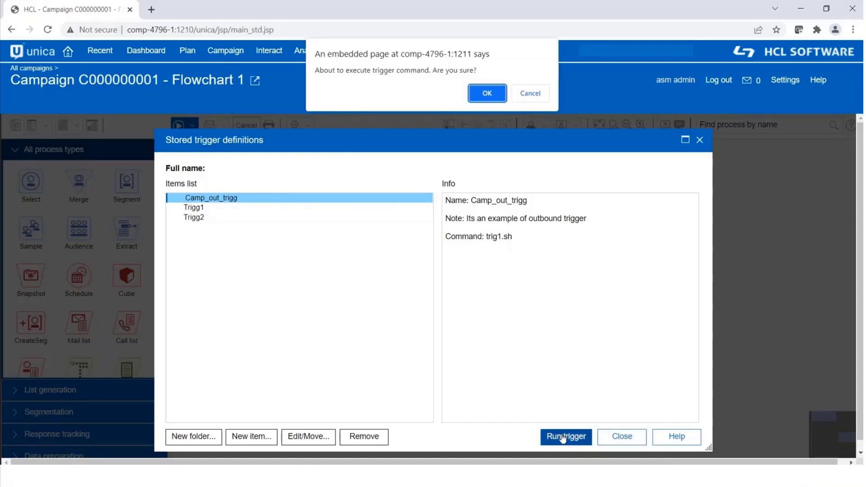
{"action": "left_click", "coordinate": [485, 98]}
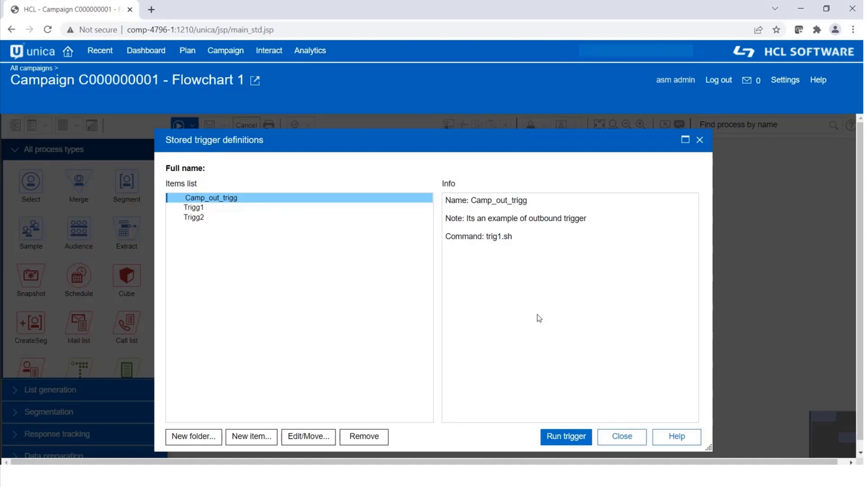
Switch to the terminal and list partition1 with ls -lrt to check whether the trigger created hello.txt.
{"action": "key", "text": "alt+Tab"}
{"action": "type", "text": "ls -lrt"}
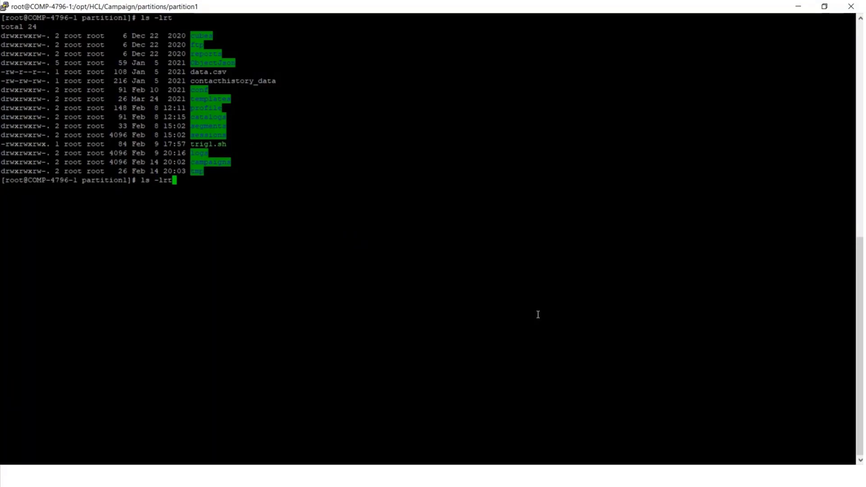
{"action": "key", "text": "Return"}
{"action": "left_click_drag", "start_coordinate": [144, 342], "coordinate": [212, 352]}
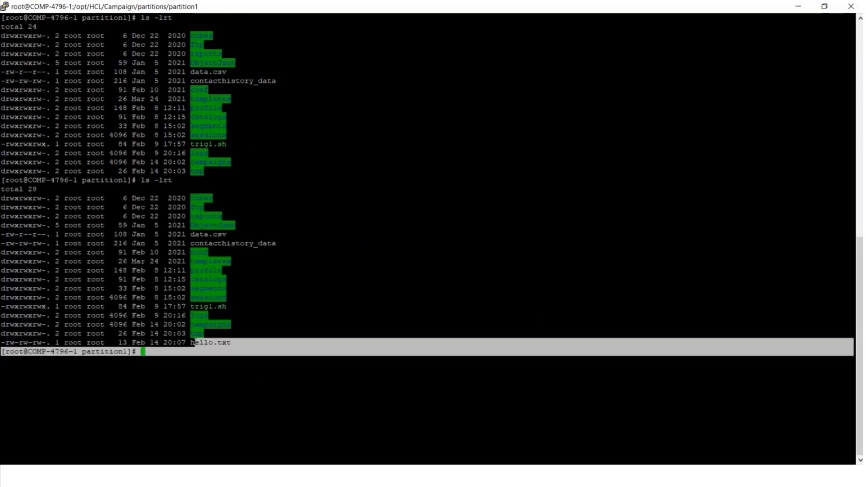
{"action": "left_click", "coordinate": [222, 371]}
Remove hello.txt from partition1 with rm -rf, list the directory with ls -lrt, and clear the terminal for another listing.
{"action": "type", "text": "r"}
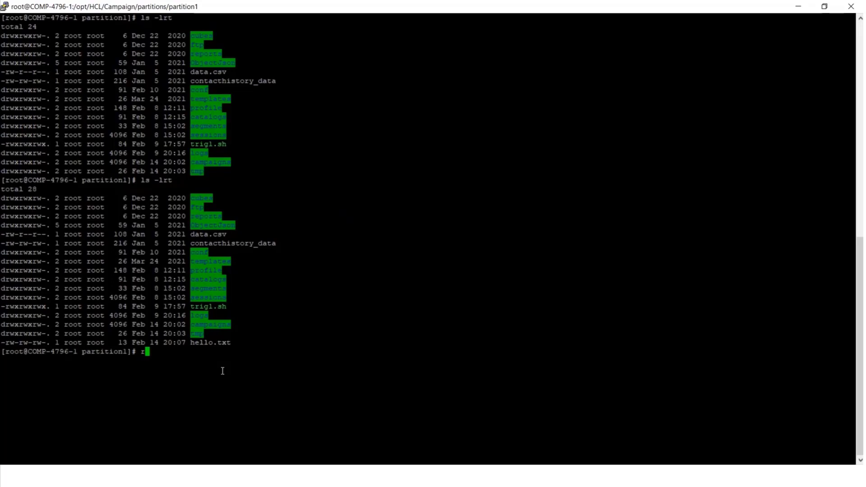
{"action": "type", "text": "m -rf hello.txt"}
{"action": "key", "text": "Return"}
{"action": "type", "text": "ls -lrt"}
{"action": "key", "text": "Return"}
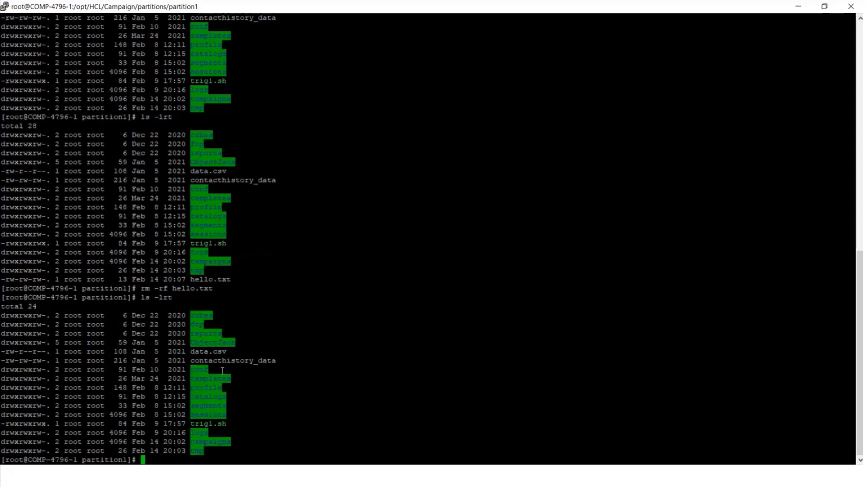
{"action": "type", "text": "clear"}
{"action": "key", "text": "Return"}
{"action": "type", "text": "ls -lr"}
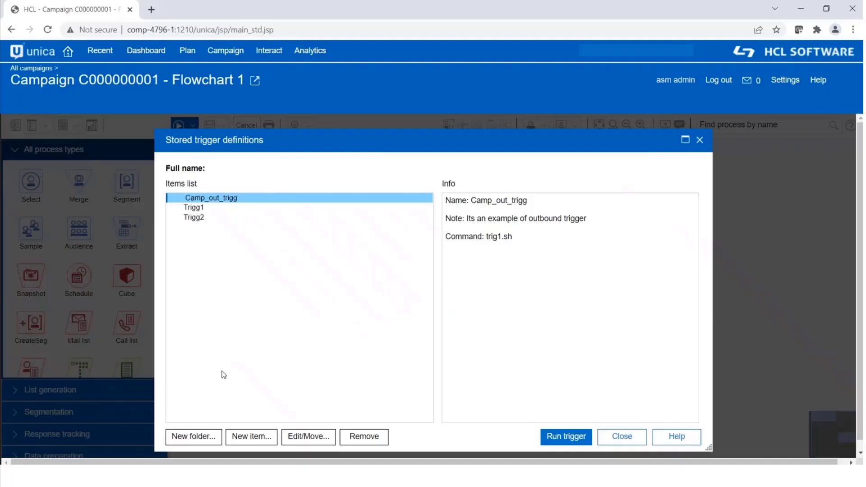
Back in Campaign, close the stored trigger definitions and set Schedule1's total schedule period to 0 days and 2 minutes, accepting the loss of run results.
{"action": "left_click", "coordinate": [642, 440]}
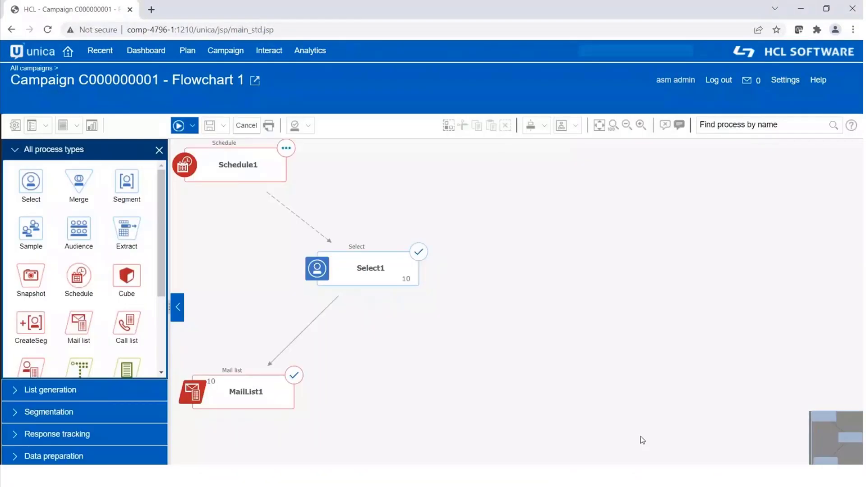
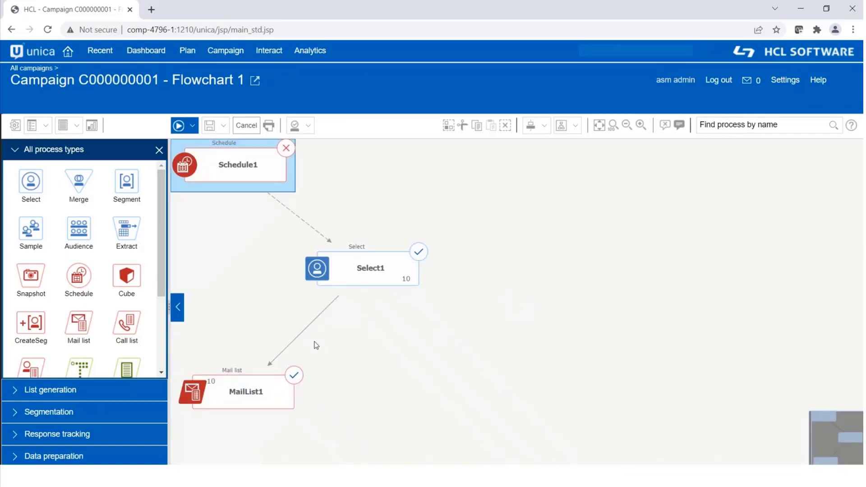
{"action": "mouse_move", "coordinate": [264, 155]}
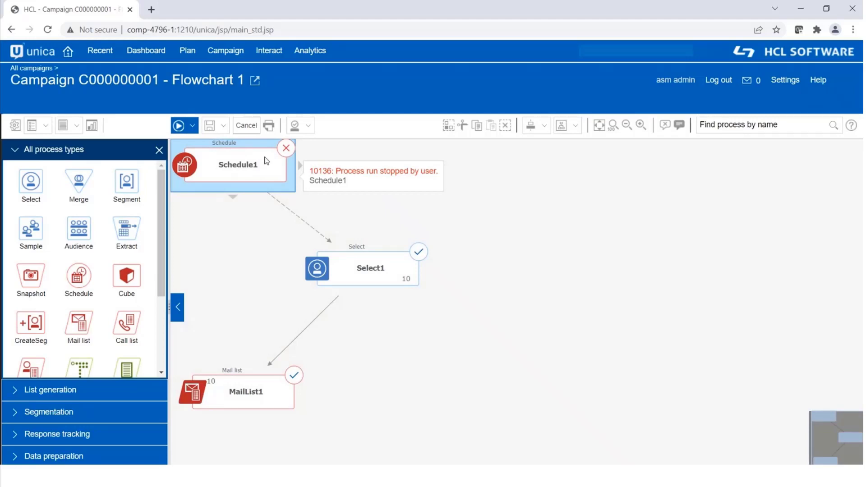
{"action": "double_click", "coordinate": [265, 160]}
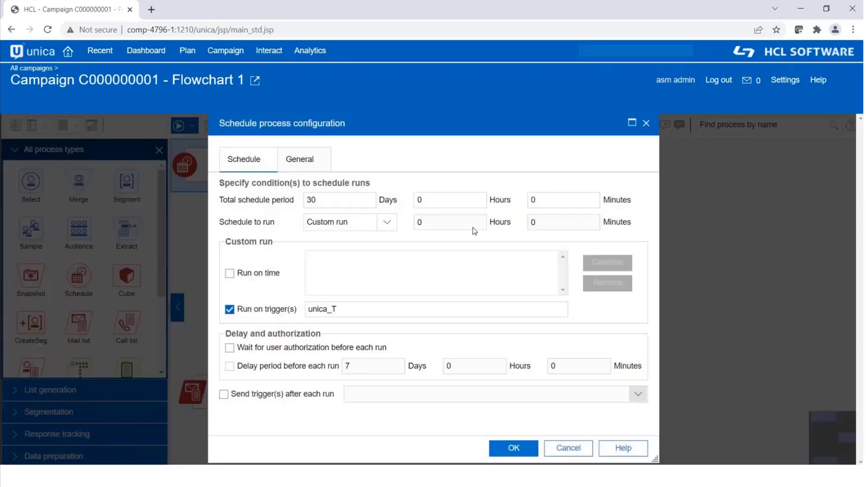
{"action": "left_click", "coordinate": [332, 198]}
{"action": "key", "text": "BackSpace"}
{"action": "key", "text": "BackSpace"}
{"action": "type", "text": "0"}
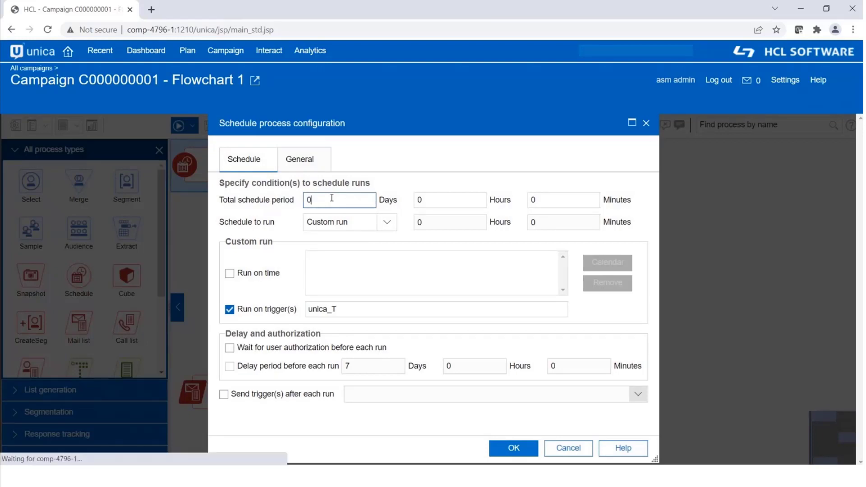
{"action": "left_click", "coordinate": [536, 199]}
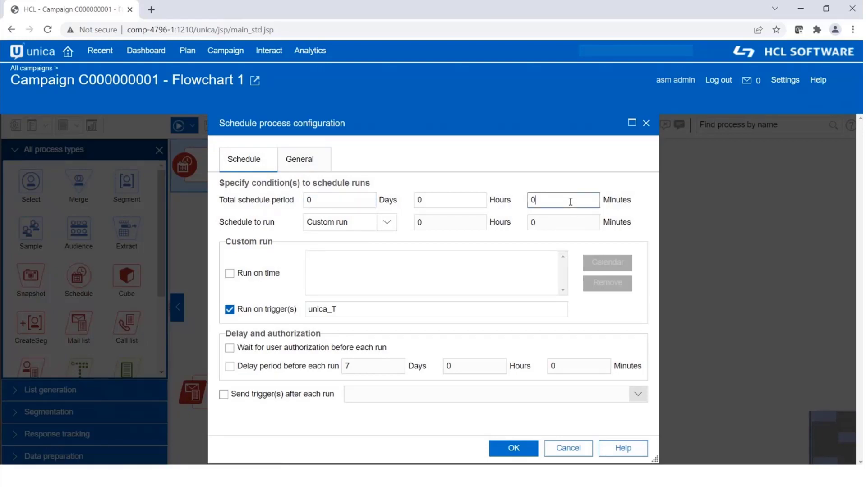
{"action": "key", "text": "BackSpace"}
{"action": "type", "text": "2"}
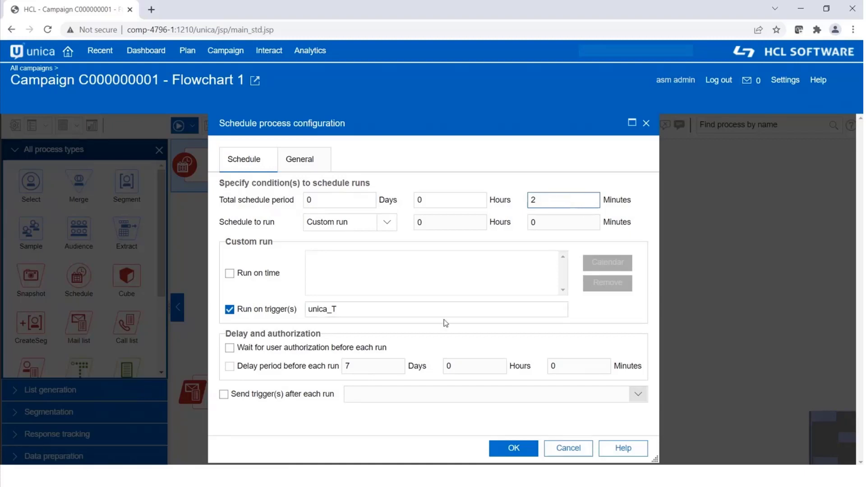
{"action": "left_click", "coordinate": [527, 454]}
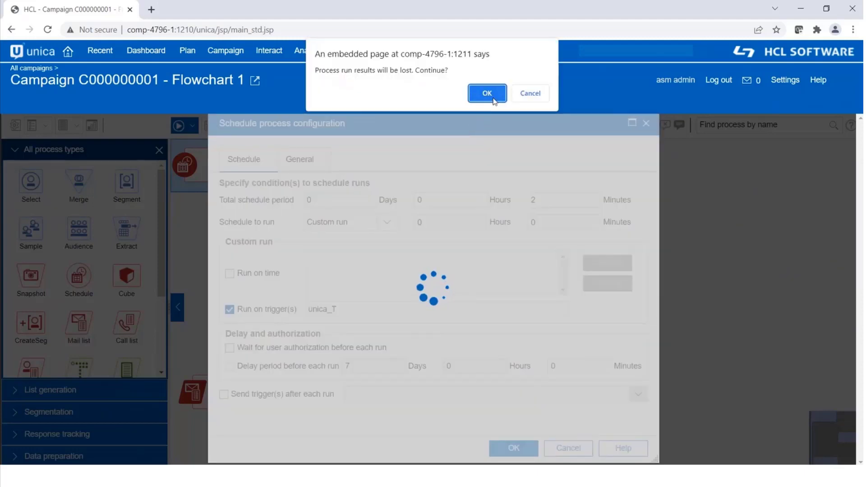
{"action": "left_click", "coordinate": [492, 95]}
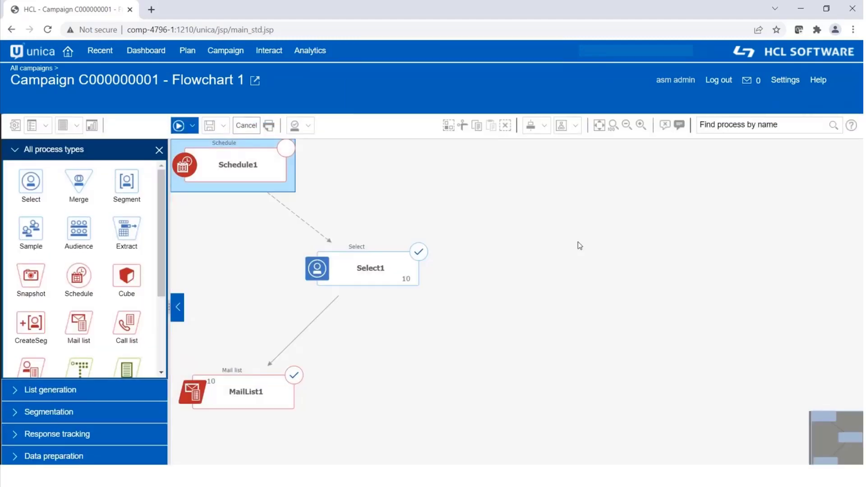
Configure the MailList1 process to send the Camp_out_trigg trigger, accepting the loss of its run results.
{"action": "left_click", "coordinate": [266, 383]}
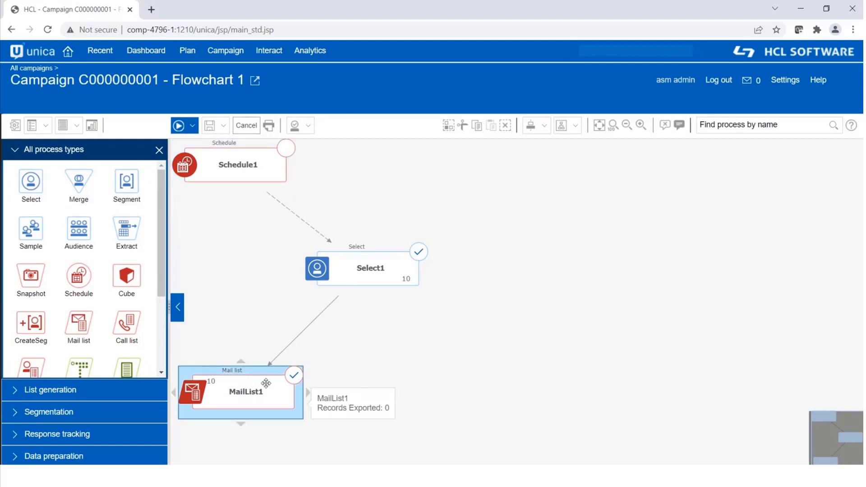
{"action": "double_click", "coordinate": [266, 383]}
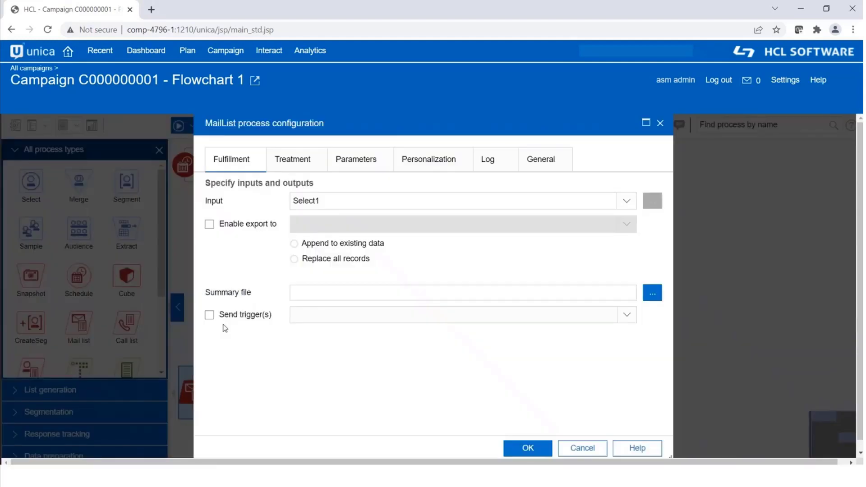
{"action": "left_click", "coordinate": [210, 316]}
{"action": "left_click", "coordinate": [211, 316]}
{"action": "left_click", "coordinate": [628, 318]}
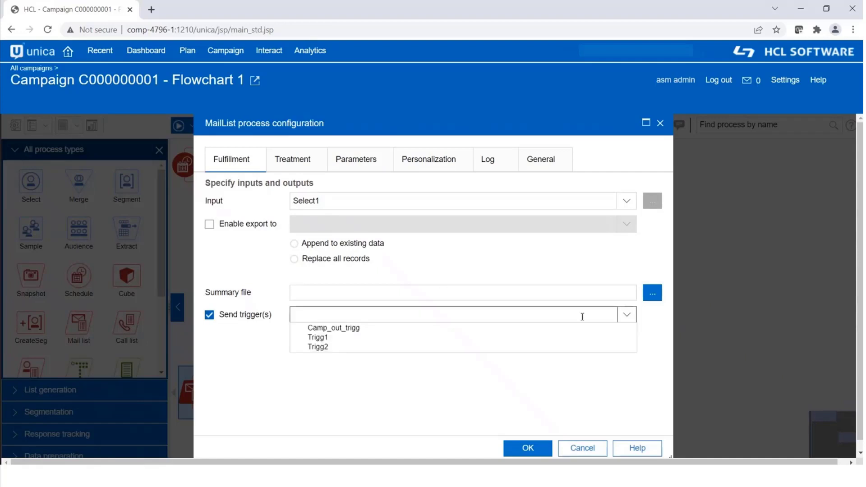
{"action": "left_click", "coordinate": [481, 329]}
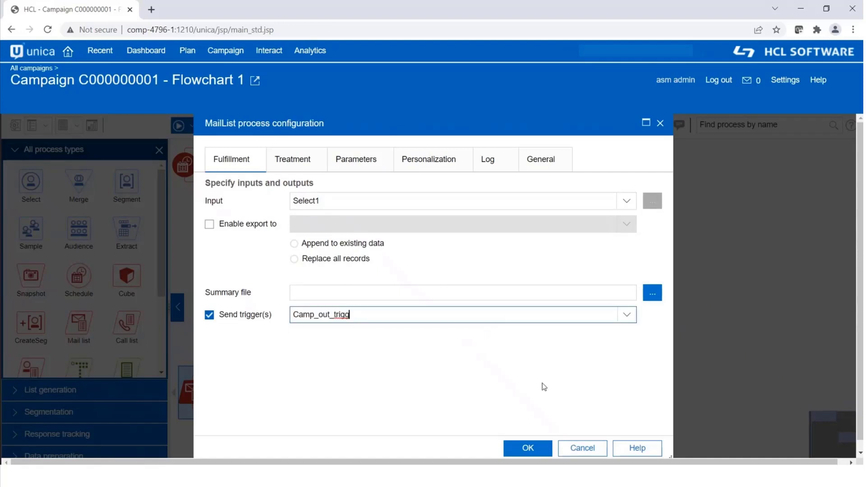
{"action": "left_click", "coordinate": [536, 453]}
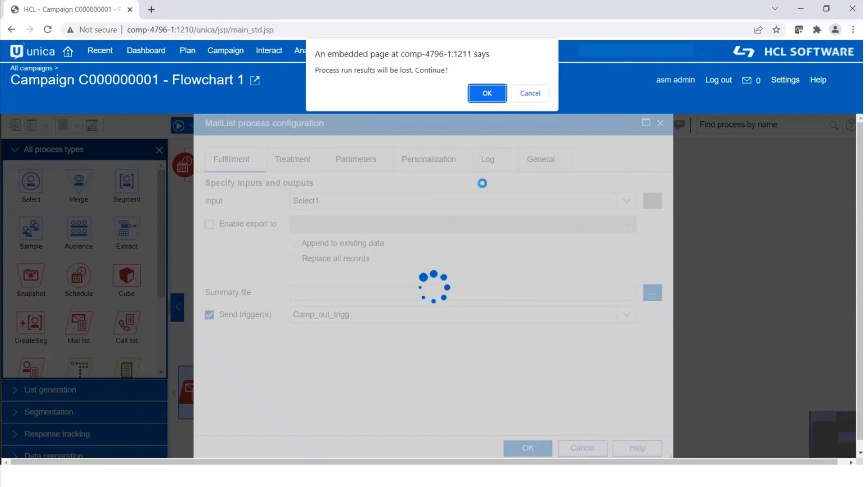
{"action": "left_click", "coordinate": [487, 93]}
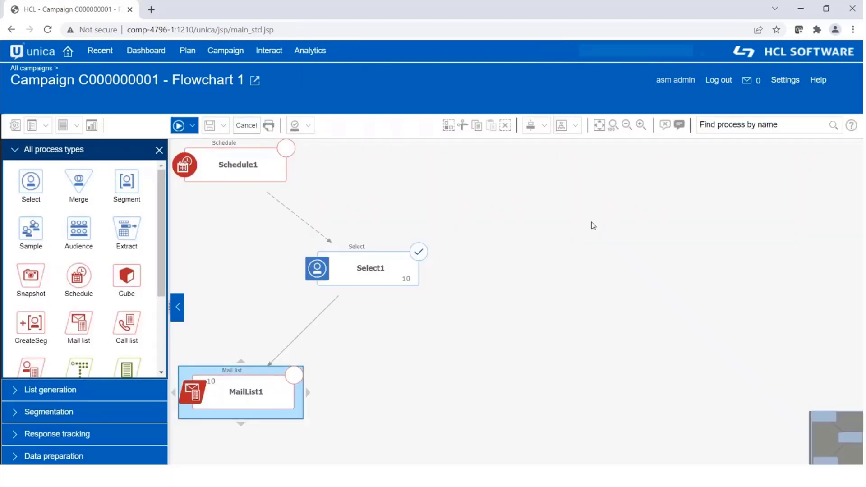
Open the flowchart's advanced settings and examine the triggers available to send on flowchart run error and on flowchart success.
{"action": "left_click", "coordinate": [297, 125]}
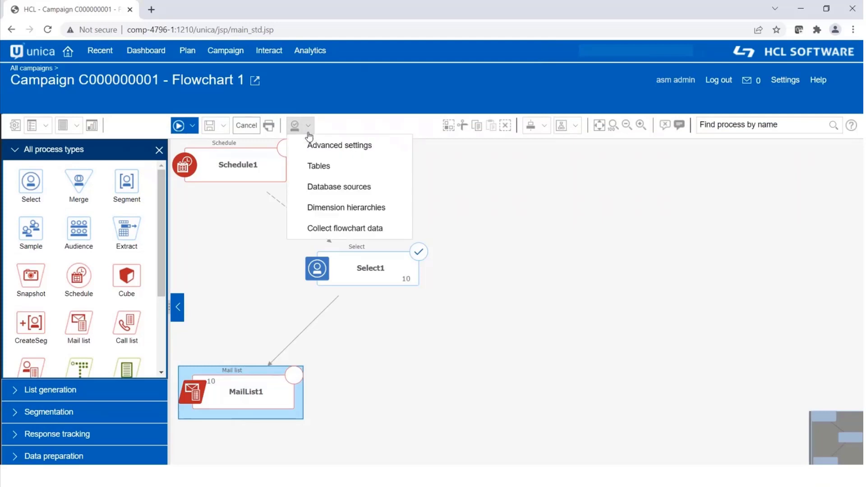
{"action": "left_click", "coordinate": [339, 146]}
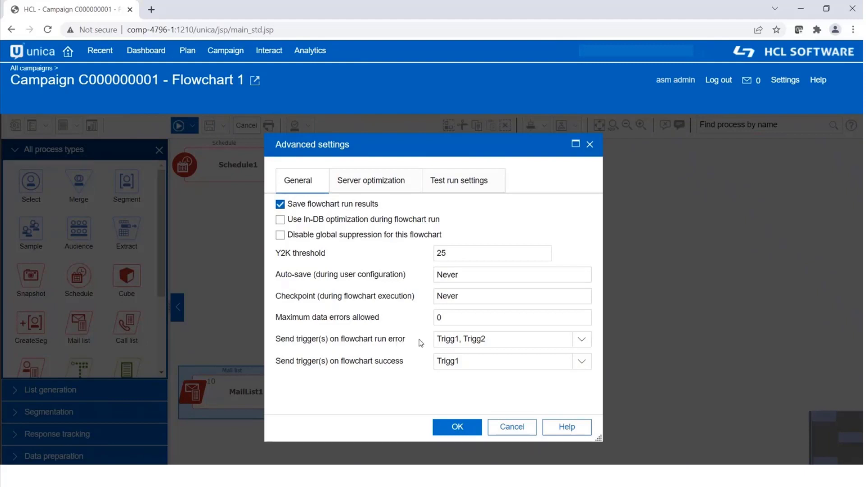
{"action": "left_click", "coordinate": [582, 366]}
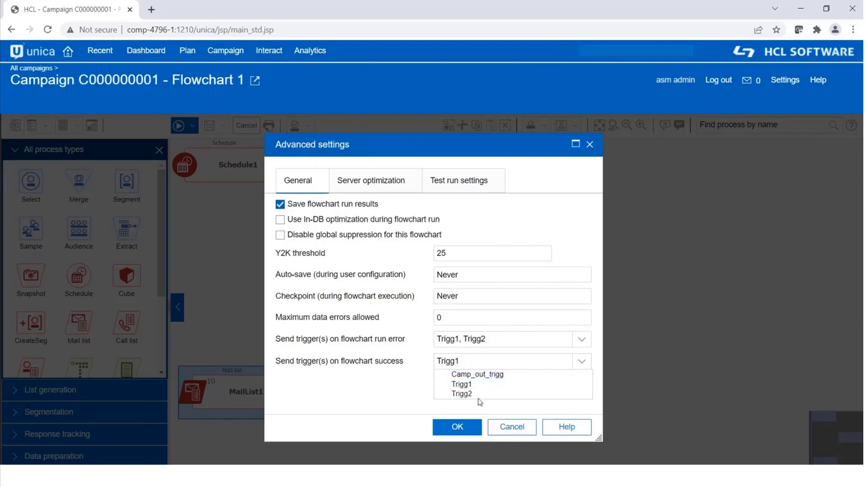
{"action": "left_click", "coordinate": [410, 387]}
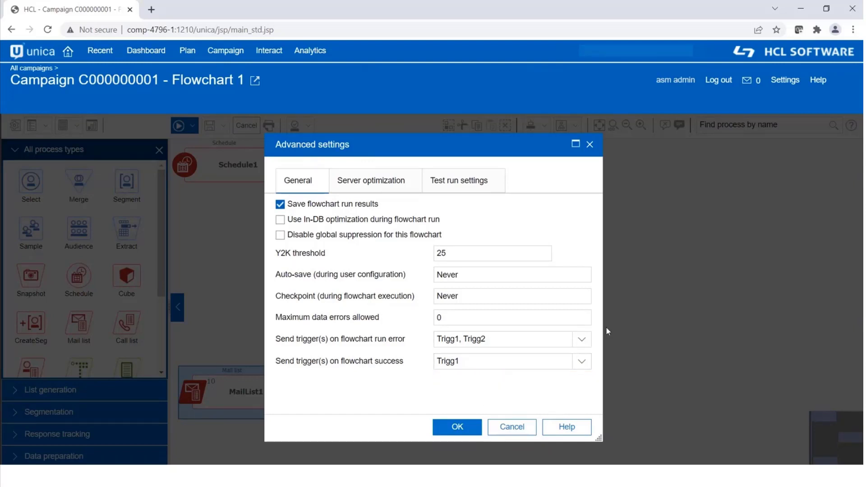
{"action": "left_click", "coordinate": [581, 346]}
{"action": "left_click", "coordinate": [395, 386]}
{"action": "left_click", "coordinate": [461, 362]}
{"action": "left_click_drag", "start_coordinate": [483, 361], "coordinate": [363, 342]}
{"action": "left_click", "coordinate": [399, 370]}
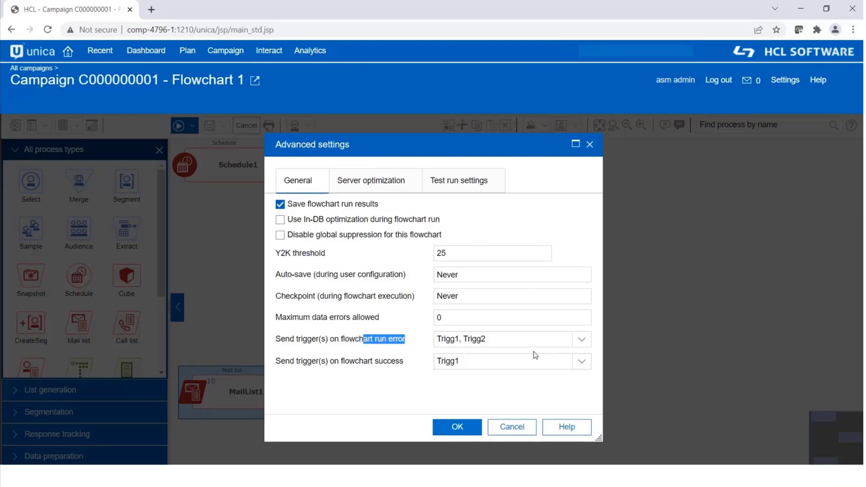
{"action": "left_click", "coordinate": [582, 339]}
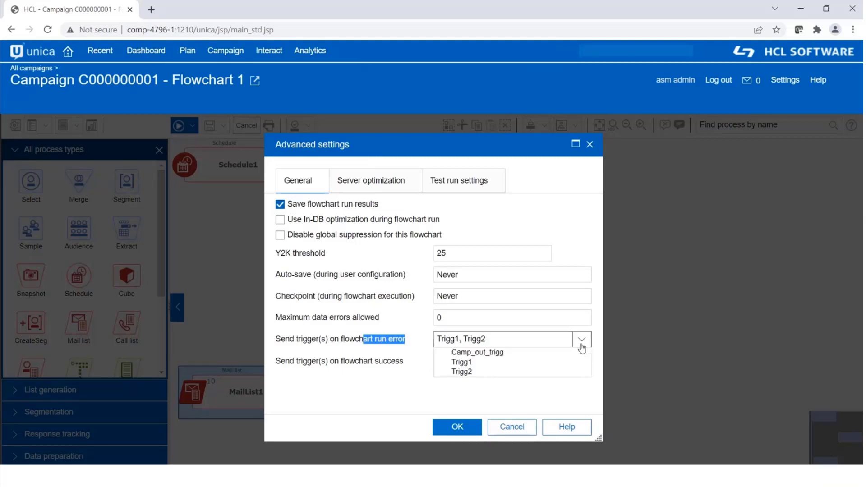
{"action": "left_click", "coordinate": [423, 391]}
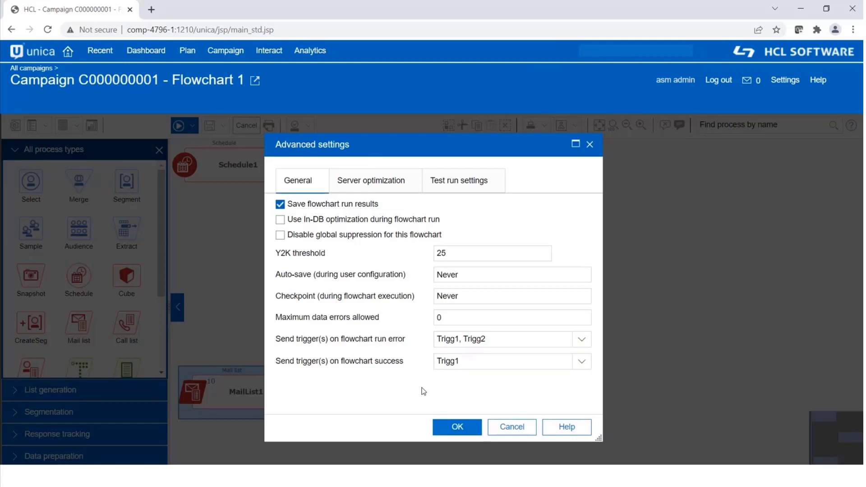
Clear the triggers sent on flowchart run error and on flowchart success, and apply the advanced settings.
{"action": "left_click", "coordinate": [509, 335]}
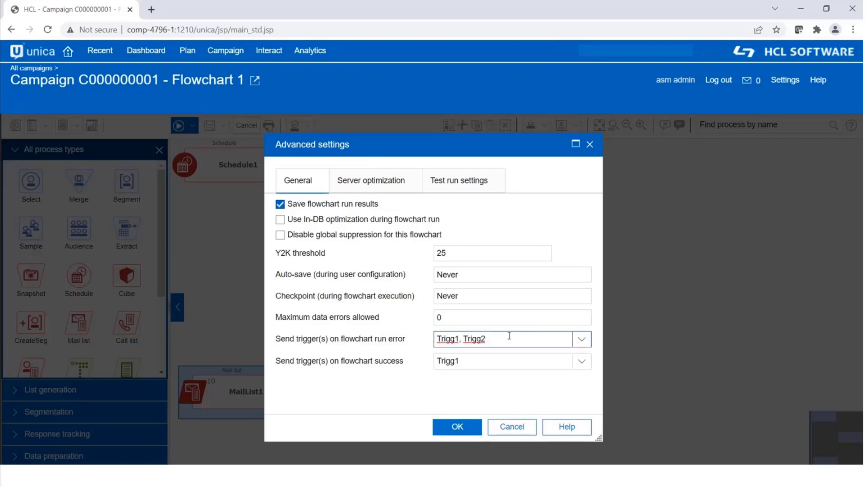
{"action": "key", "text": "BackSpace"}
{"action": "key", "text": "BackSpace"}
{"action": "key", "text": "BackSpace"}
{"action": "key", "text": "BackSpace"}
{"action": "key", "text": "BackSpace"}
{"action": "key", "text": "BackSpace"}
{"action": "key", "text": "BackSpace"}
{"action": "key", "text": "BackSpace"}
{"action": "key", "text": "BackSpace"}
{"action": "key", "text": "BackSpace"}
{"action": "key", "text": "BackSpace"}
{"action": "key", "text": "BackSpace"}
{"action": "key", "text": "BackSpace"}
{"action": "key", "text": "BackSpace"}
{"action": "left_click", "coordinate": [504, 361]}
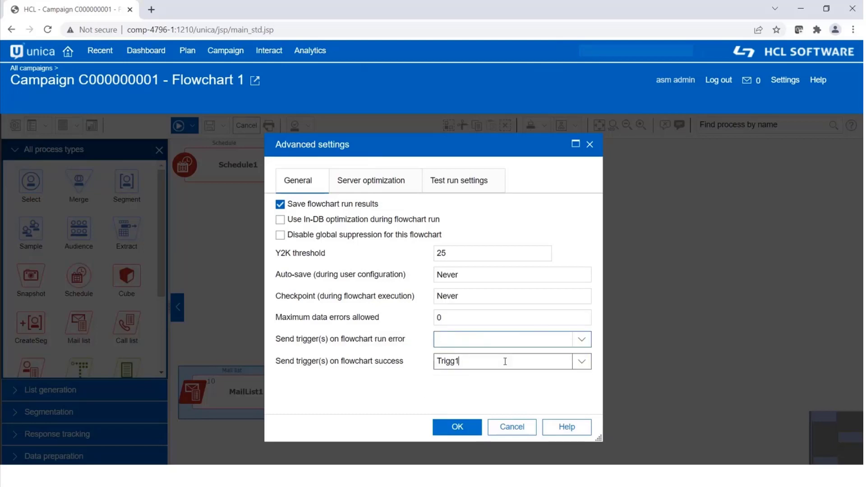
{"action": "key", "text": "BackSpace"}
{"action": "key", "text": "BackSpace"}
{"action": "key", "text": "BackSpace"}
{"action": "key", "text": "BackSpace"}
{"action": "key", "text": "BackSpace"}
{"action": "key", "text": "BackSpace"}
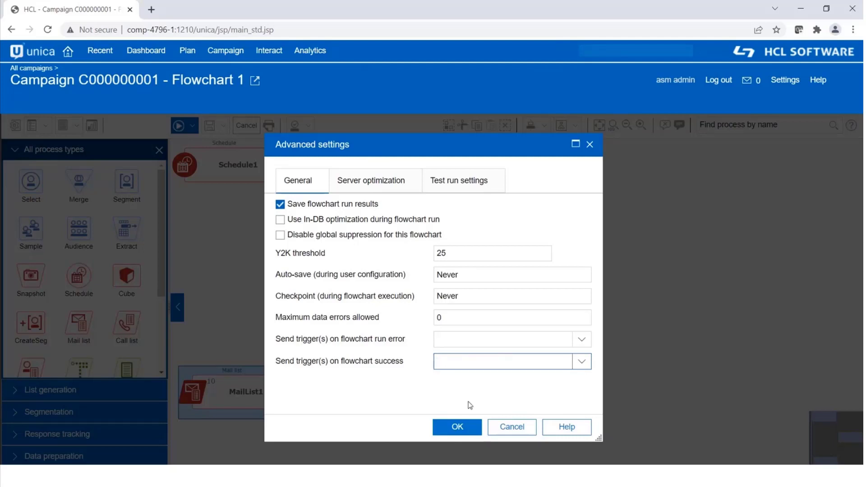
{"action": "left_click", "coordinate": [456, 428]}
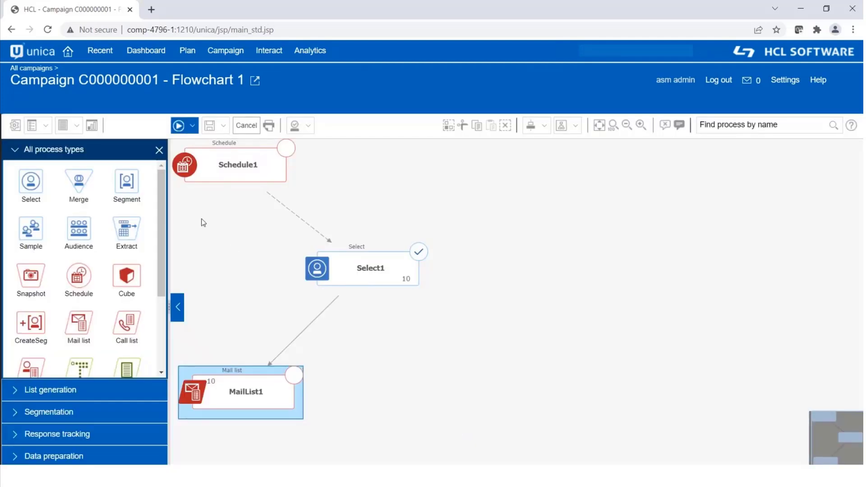
Save Flowchart 1 and leave its edit mode.
{"action": "left_click", "coordinate": [223, 128]}
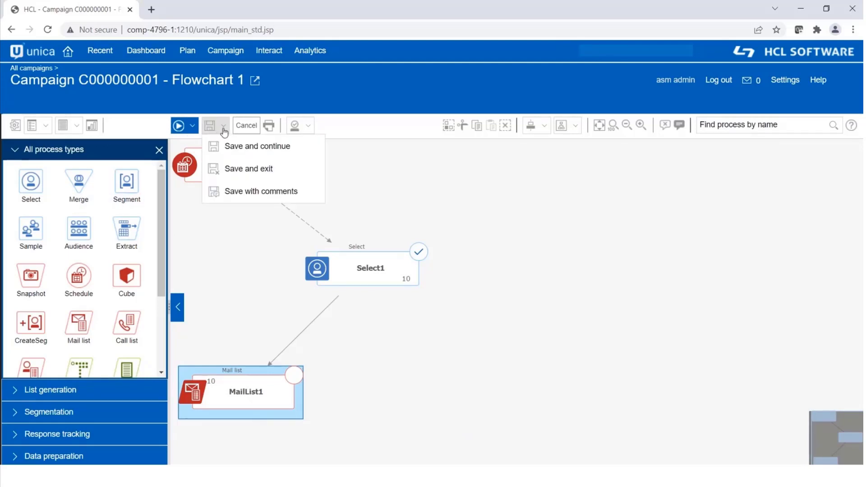
{"action": "left_click", "coordinate": [254, 150]}
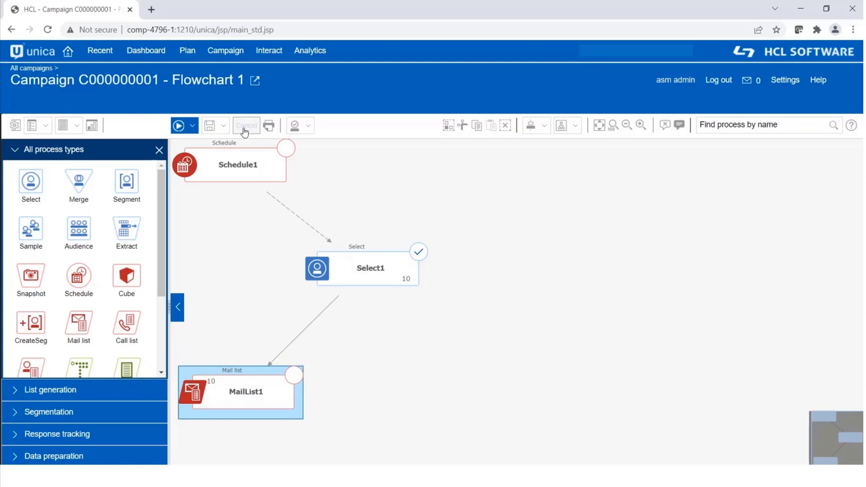
{"action": "left_click", "coordinate": [244, 129]}
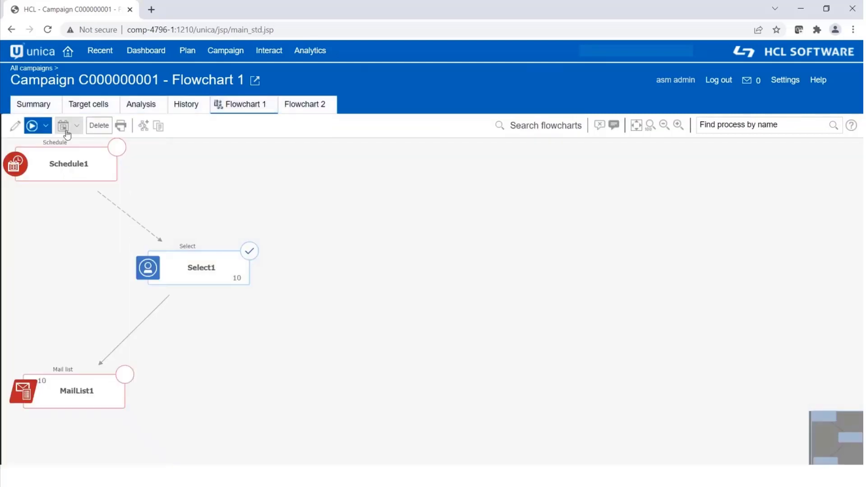
Run Flowchart 1 from view mode, accepting the loss of the process run results.
{"action": "left_click", "coordinate": [46, 130]}
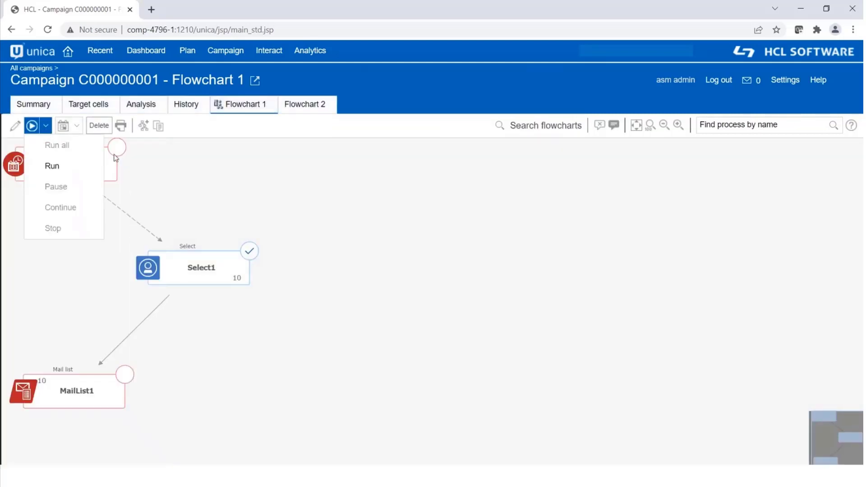
{"action": "left_click", "coordinate": [69, 176]}
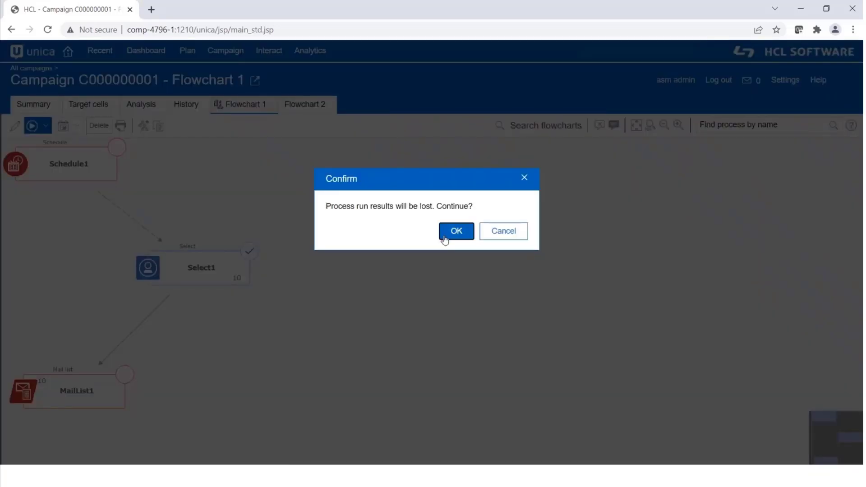
{"action": "left_click", "coordinate": [447, 233]}
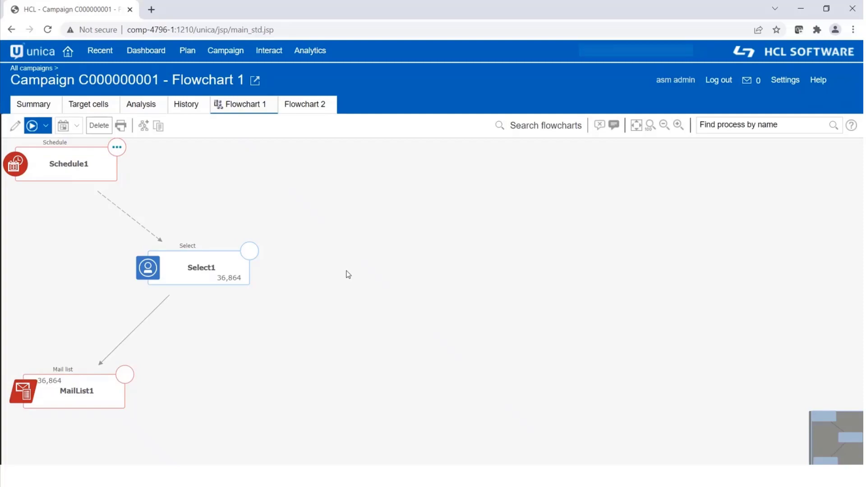
Switch to the terminal, go to ../../bin/, and send the inbound trigger to all flowcharts with ./unica_actrg '*' unica_T.
{"action": "key", "text": "alt+Tab"}
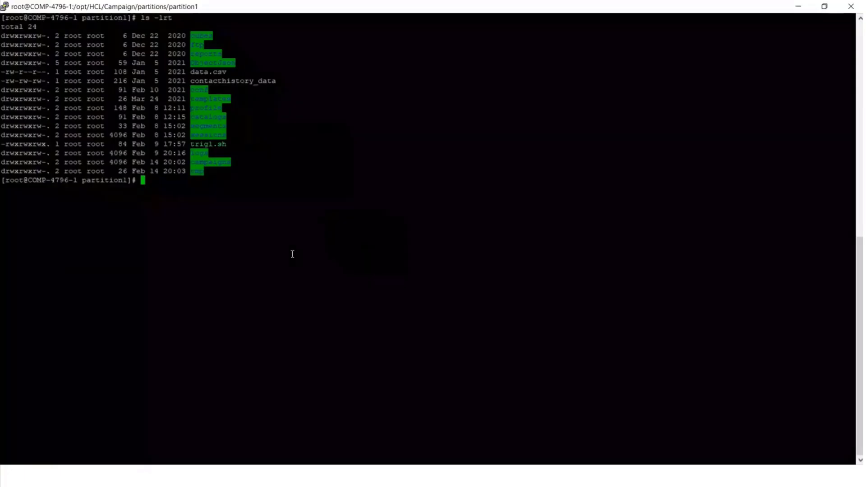
{"action": "type", "text": "cd ../.."}
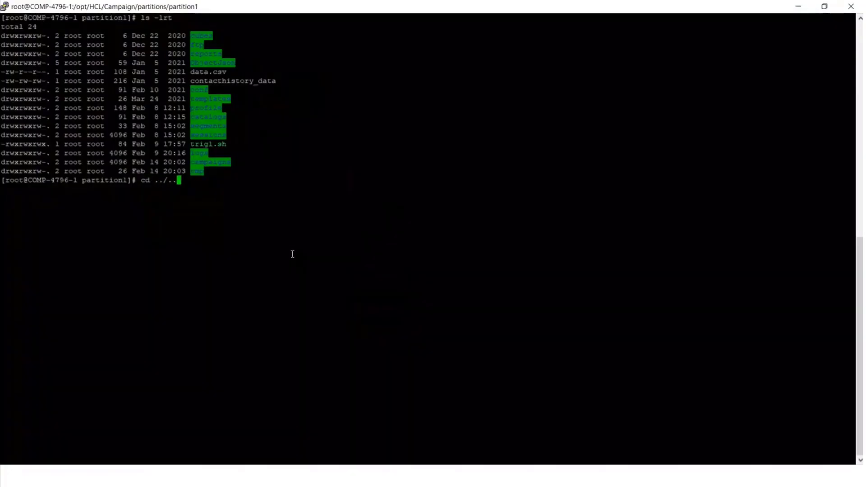
{"action": "type", "text": "/bin/"}
{"action": "key", "text": "Return"}
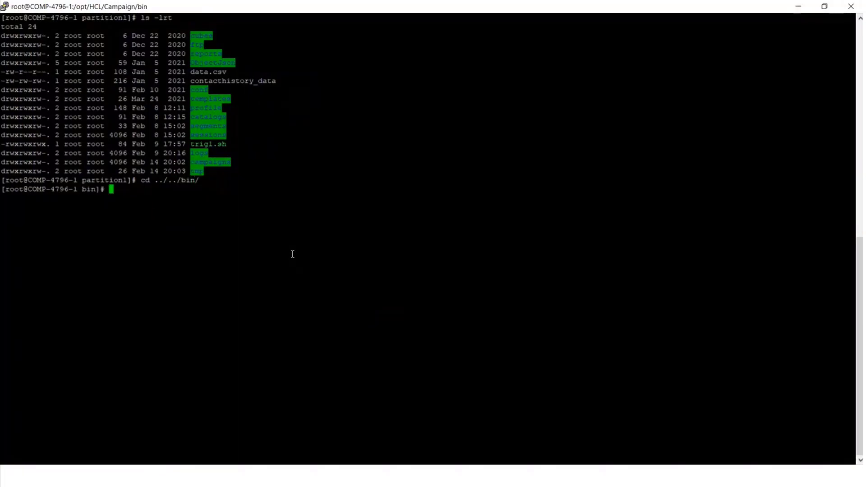
{"action": "type", "text": "./unica_ac"}
{"action": "key", "text": "Tab"}
{"action": "type", "text": "'*' unicat"}
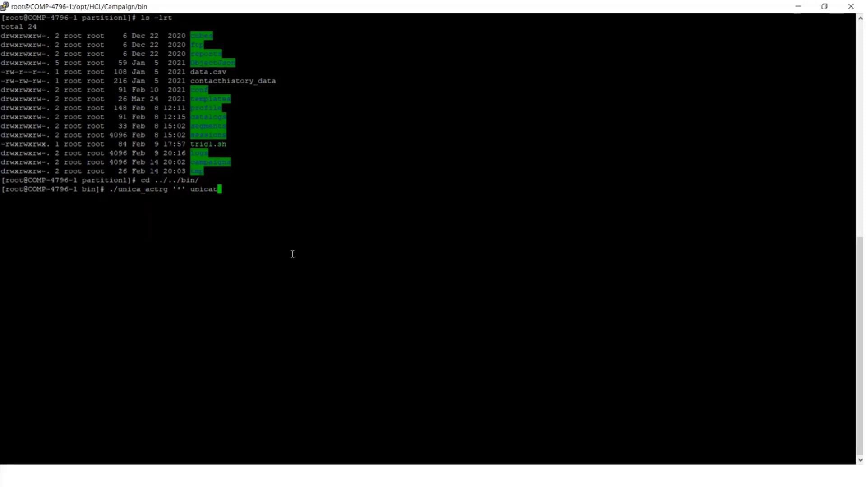
{"action": "key", "text": "BackSpace"}
{"action": "type", "text": "_T"}
{"action": "key", "text": "Return"}
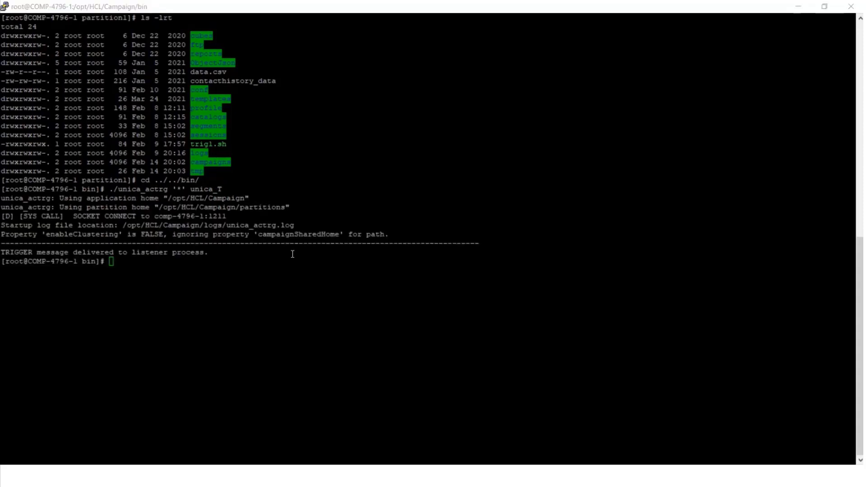
Return to Campaign, reload Flowchart 1 by way of Flowchart 2, and check the run status of its processes.
{"action": "key", "text": "alt+Tab"}
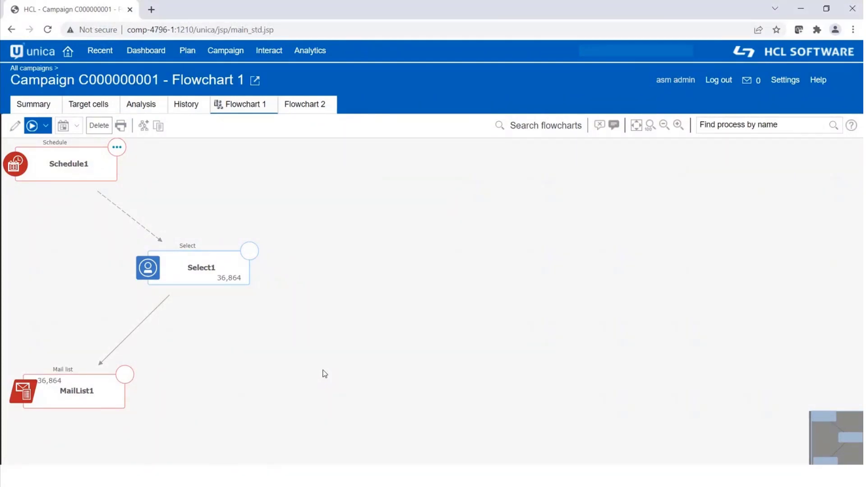
{"action": "left_click", "coordinate": [307, 112]}
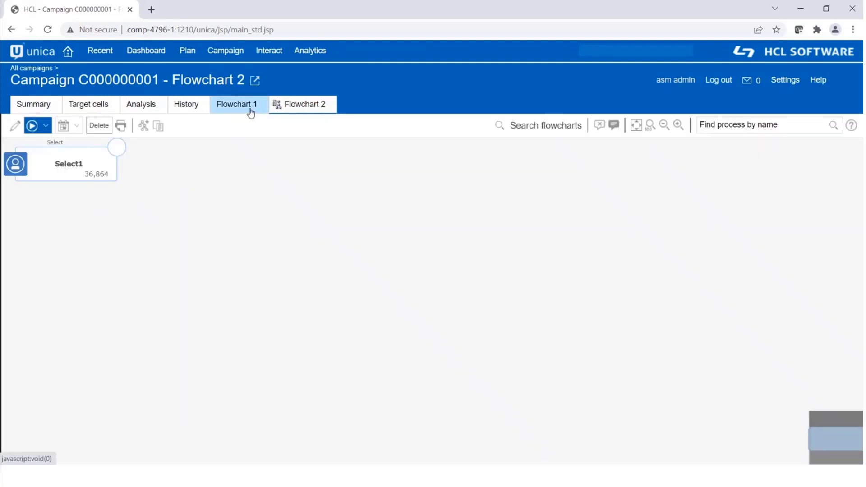
{"action": "left_click", "coordinate": [251, 112]}
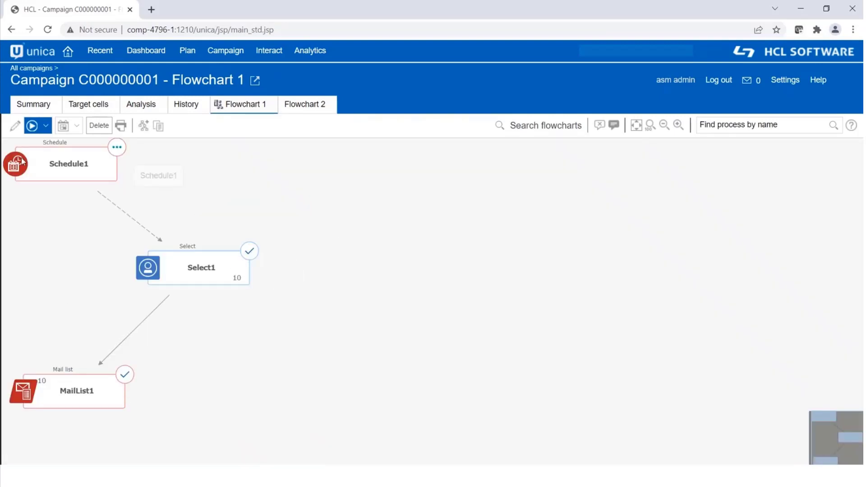
{"action": "mouse_move", "coordinate": [106, 396]}
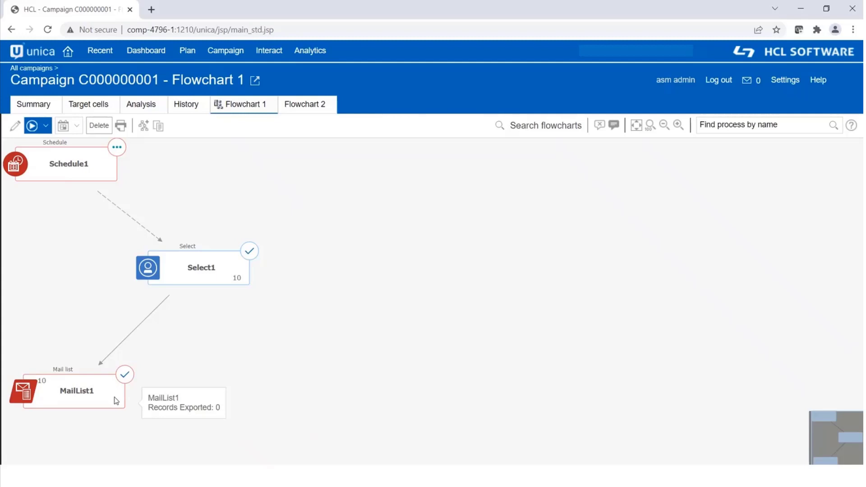
Switch to the terminal and change from bin to the ../partitions/partition1/ directory.
{"action": "key", "text": "alt+Tab"}
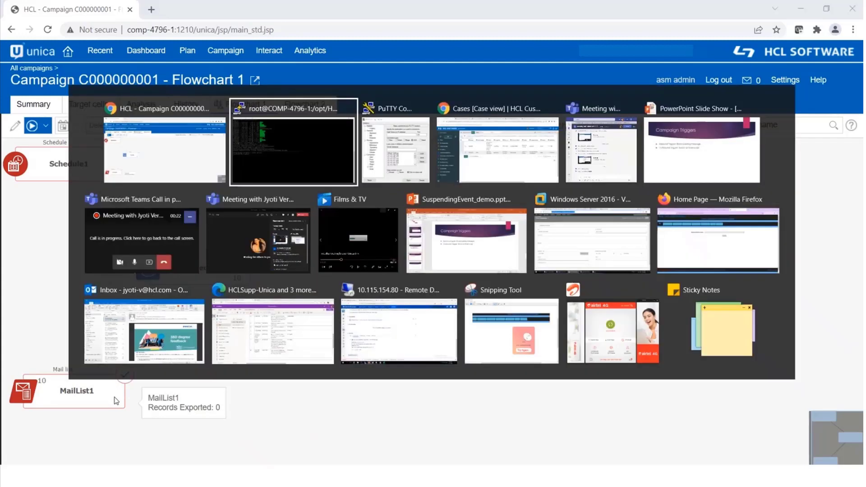
{"action": "type", "text": "jcd"}
{"action": "key", "text": "BackSpace"}
{"action": "key", "text": "BackSpace"}
{"action": "key", "text": "BackSpace"}
{"action": "key", "text": "BackSpace"}
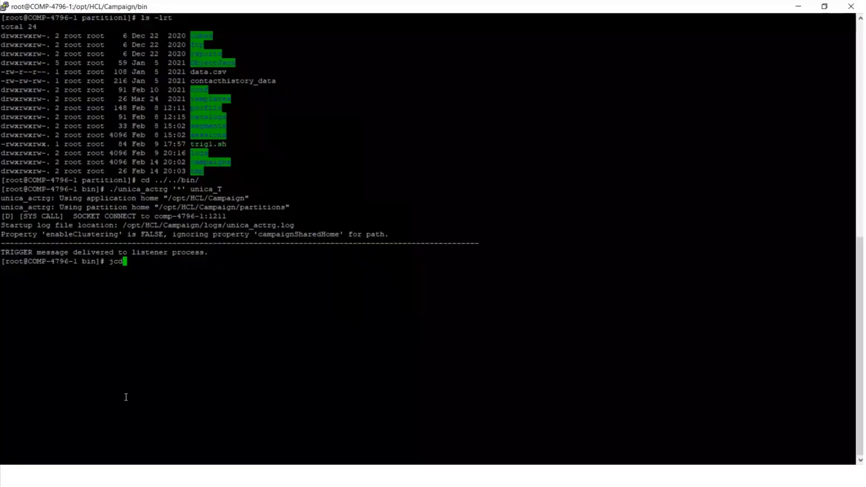
{"action": "type", "text": "cd ../par"}
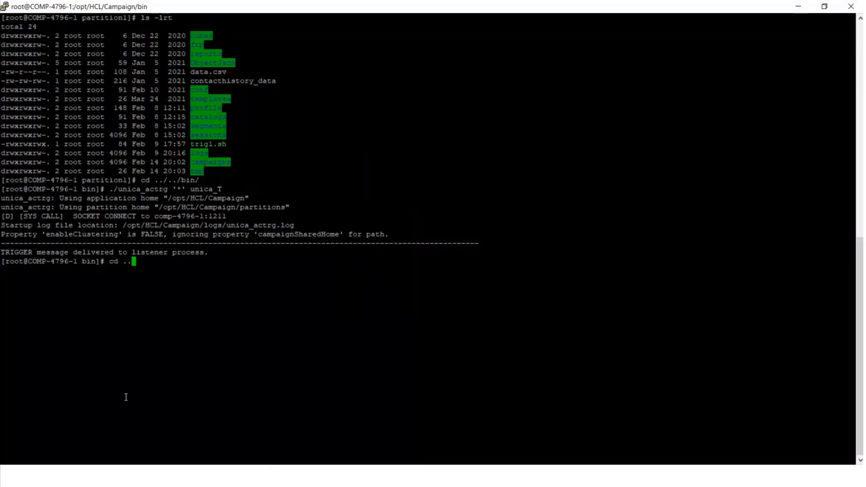
{"action": "key", "text": "Tab"}
{"action": "type", "text": "prat"}
{"action": "key", "text": "BackSpace"}
{"action": "key", "text": "BackSpace"}
{"action": "key", "text": "BackSpace"}
{"action": "type", "text": "ar"}
{"action": "key", "text": "Tab"}
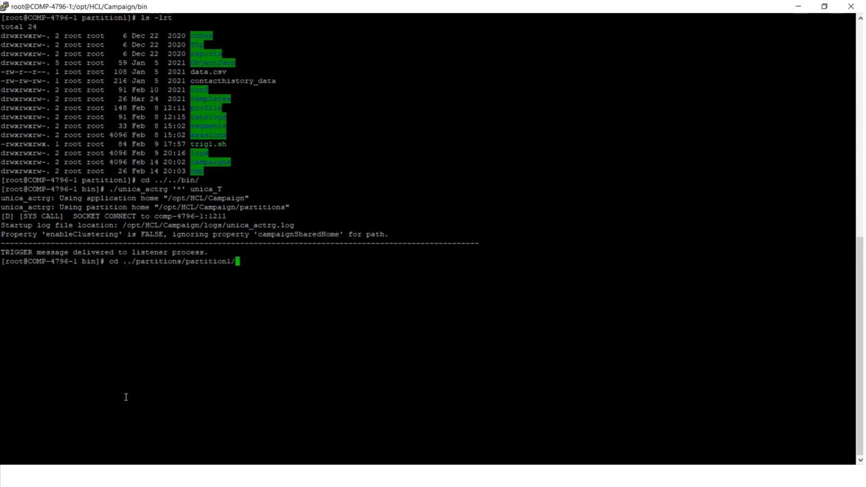
{"action": "key", "text": "Return"}
Clear the terminal, list the partition1 files with ls -lrt, and highlight the hello.txt entry.
{"action": "type", "text": "clear"}
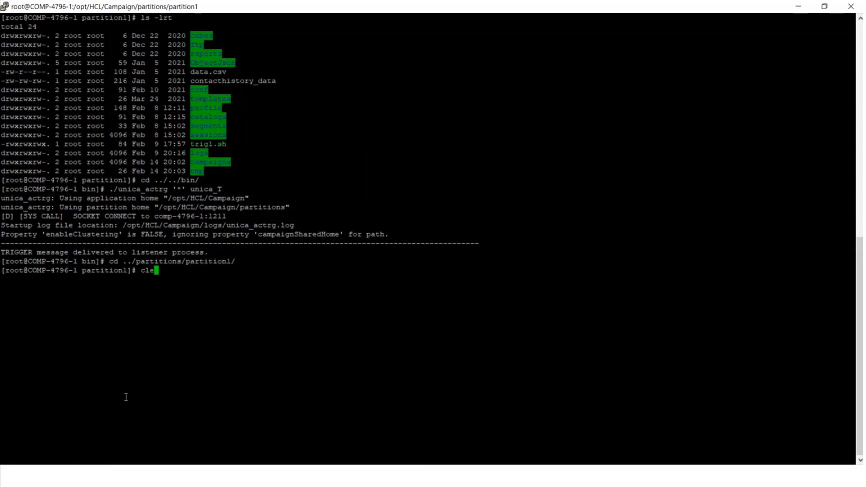
{"action": "key", "text": "Return"}
{"action": "type", "text": "ls -lrt"}
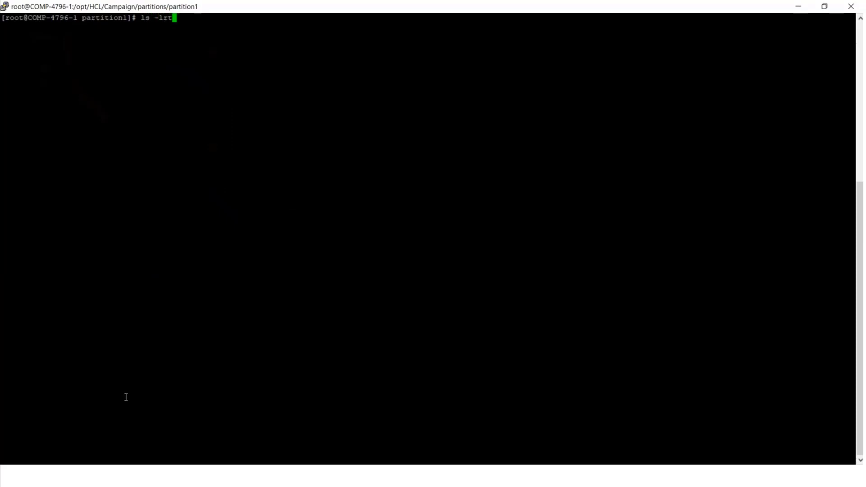
{"action": "key", "text": "Return"}
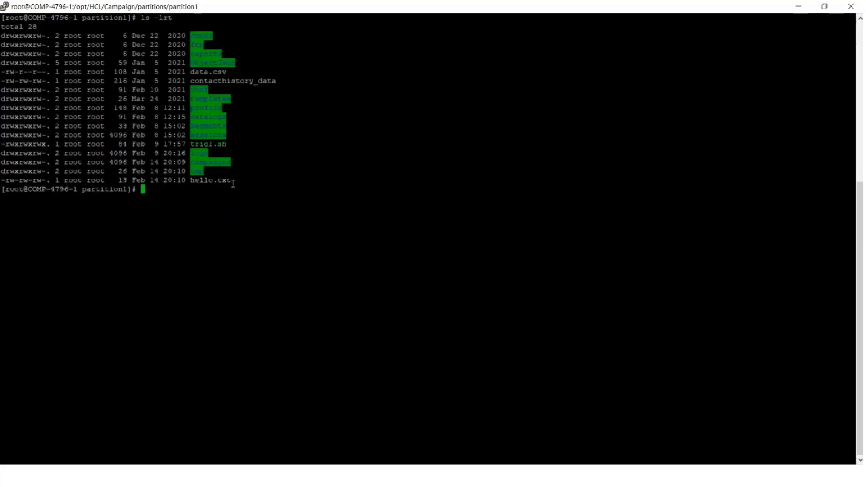
{"action": "left_click_drag", "start_coordinate": [233, 183], "coordinate": [145, 180]}
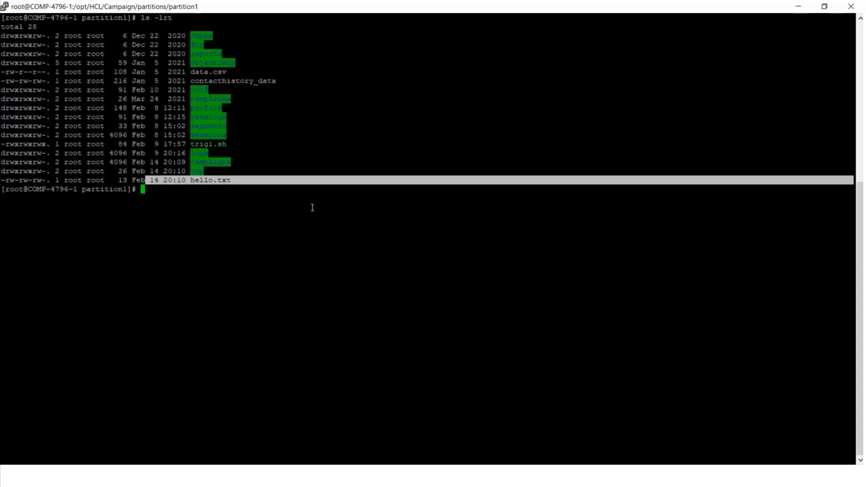
Return to Campaign, open Flowchart 1 for editing, and view its log.
{"action": "key", "text": "alt+Tab"}
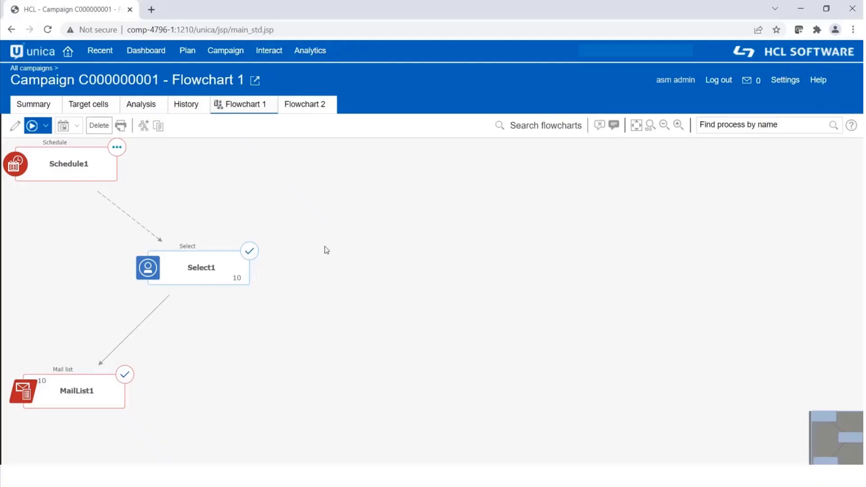
{"action": "left_click", "coordinate": [14, 128]}
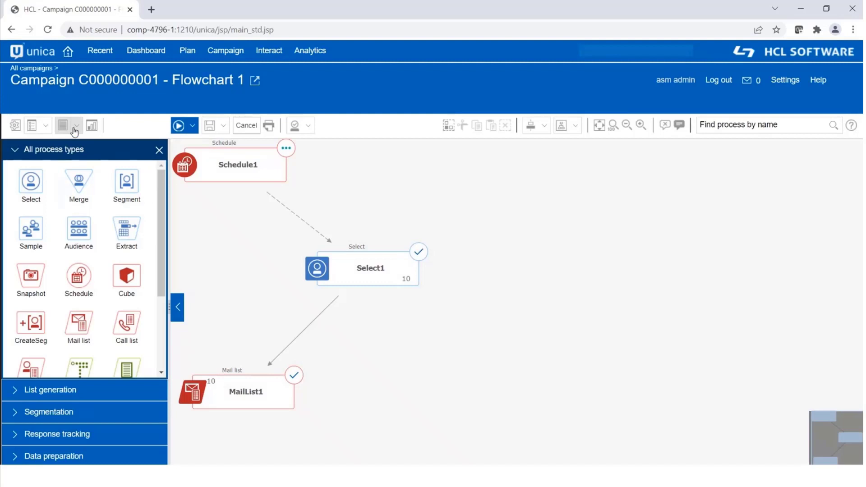
{"action": "left_click", "coordinate": [78, 129]}
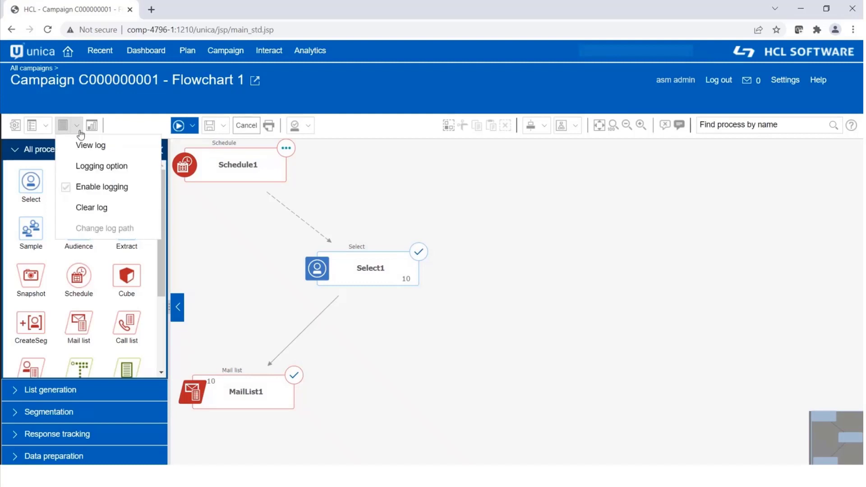
{"action": "left_click", "coordinate": [100, 146]}
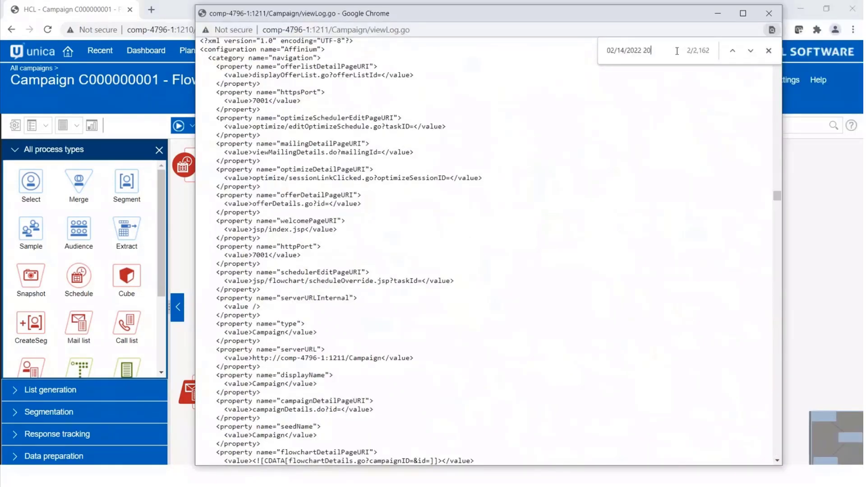
Search the flowchart log for unica_T and go through the matches to the last one.
{"action": "key", "text": "ctrl+a"}
{"action": "type", "text": "unica"}
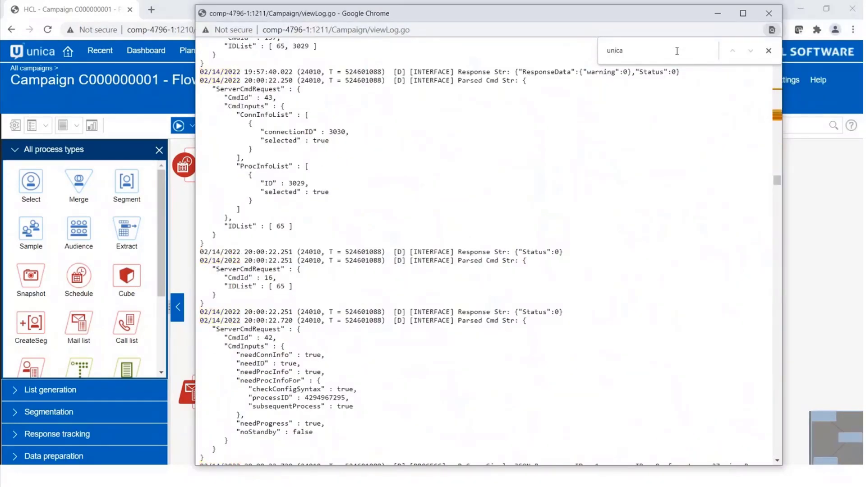
{"action": "type", "text": "_T"}
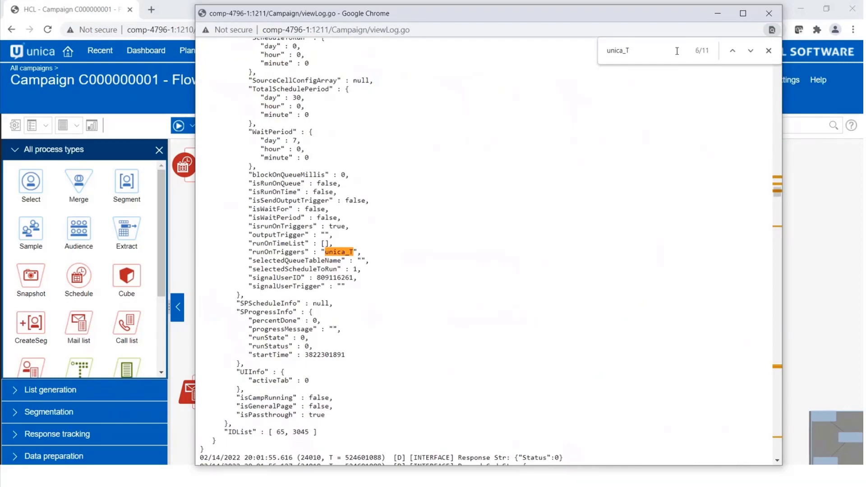
{"action": "key", "text": "Return"}
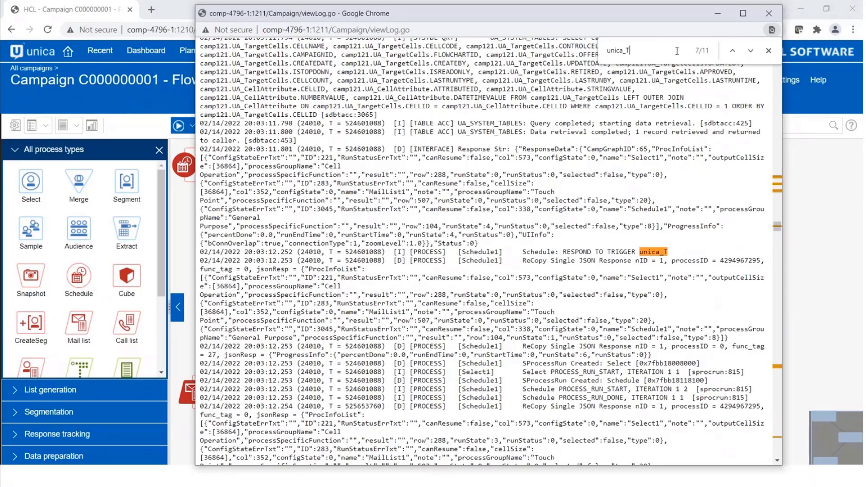
{"action": "key", "text": "Return"}
{"action": "key", "text": "Return"}
{"action": "key", "text": "Return"}
{"action": "key", "text": "Return"}
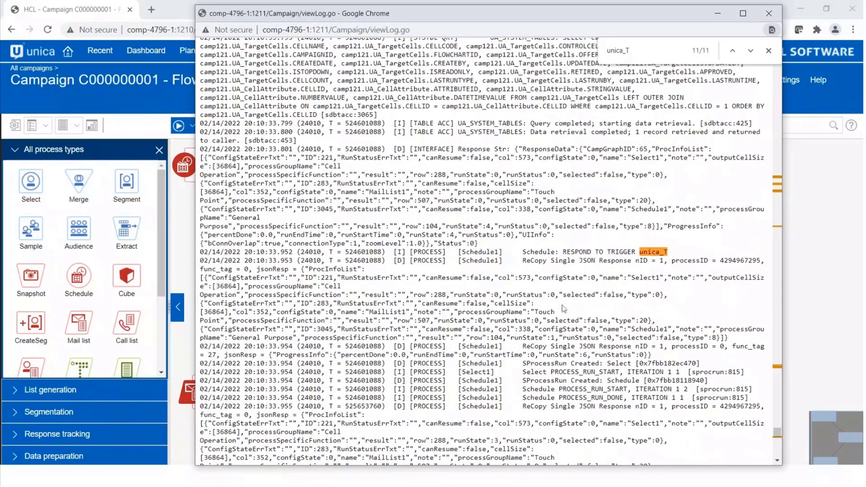
Examine the log entries after the last unica_T match for the Schedule and Select1 process runs.
{"action": "left_click_drag", "start_coordinate": [523, 397], "coordinate": [622, 397]}
{"action": "left_click", "coordinate": [611, 390]}
{"action": "scroll", "coordinate": [610, 391], "scroll_direction": "down", "scroll_amount": 8}
{"action": "left_click_drag", "start_coordinate": [458, 237], "coordinate": [551, 263]}
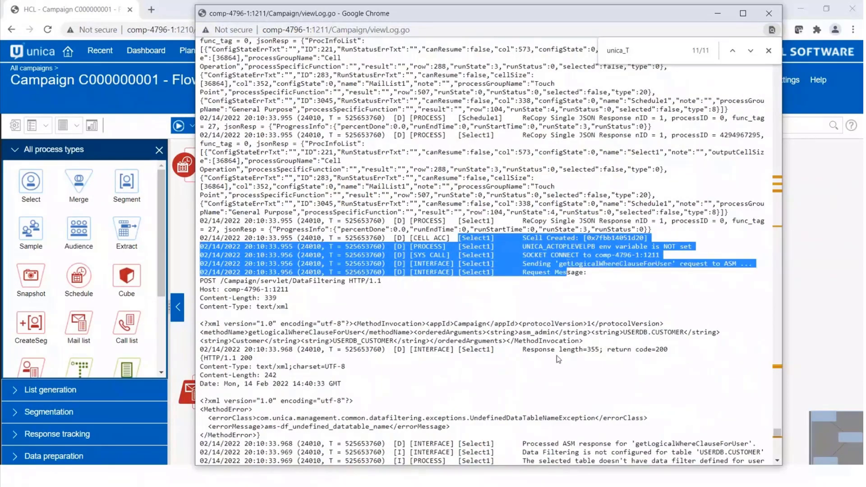
{"action": "left_click", "coordinate": [558, 359]}
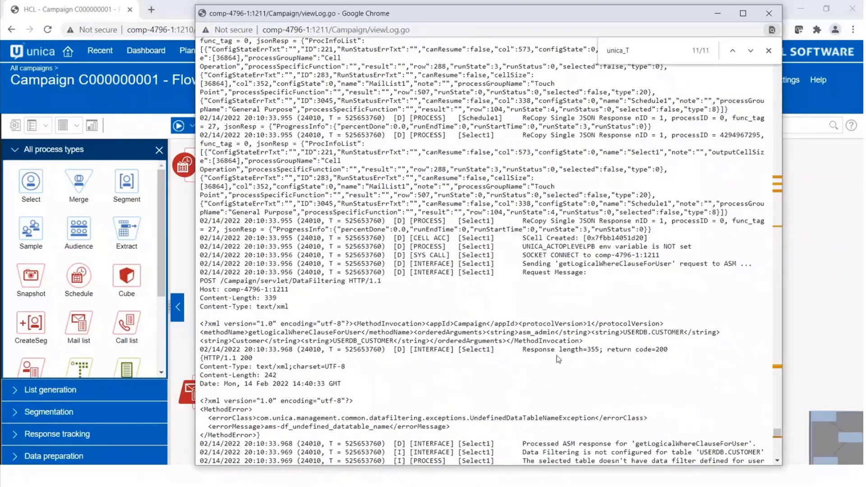
{"action": "scroll", "coordinate": [559, 359], "scroll_direction": "down", "scroll_amount": 4}
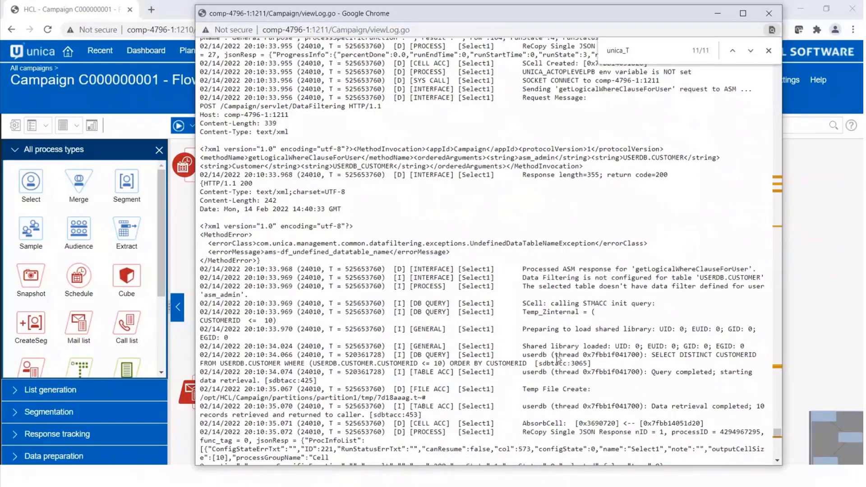
{"action": "scroll", "coordinate": [558, 358], "scroll_direction": "down", "scroll_amount": 5}
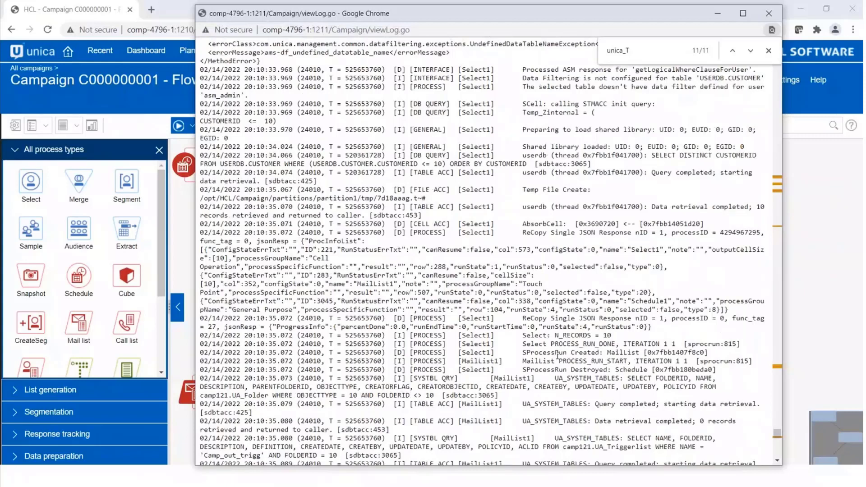
Highlight the log entries for the Select run's completion and the MailList run's start, and close the text search.
{"action": "left_click_drag", "start_coordinate": [530, 347], "coordinate": [658, 344]}
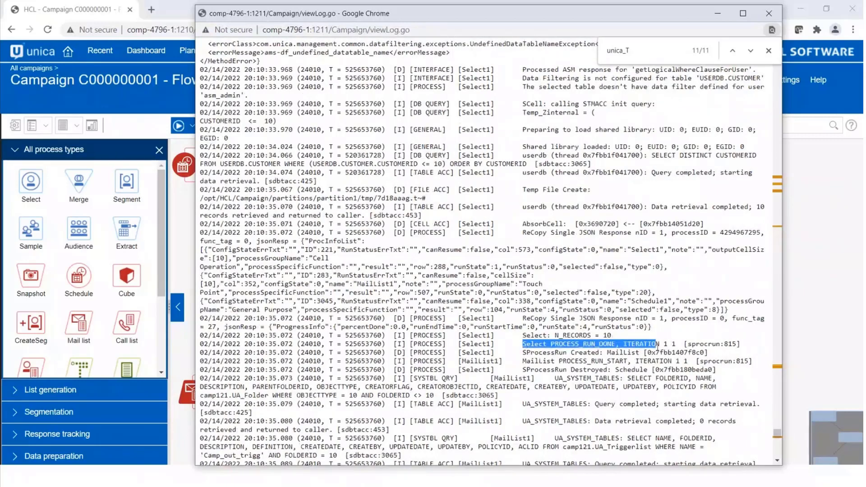
{"action": "left_click_drag", "start_coordinate": [469, 361], "coordinate": [636, 361]}
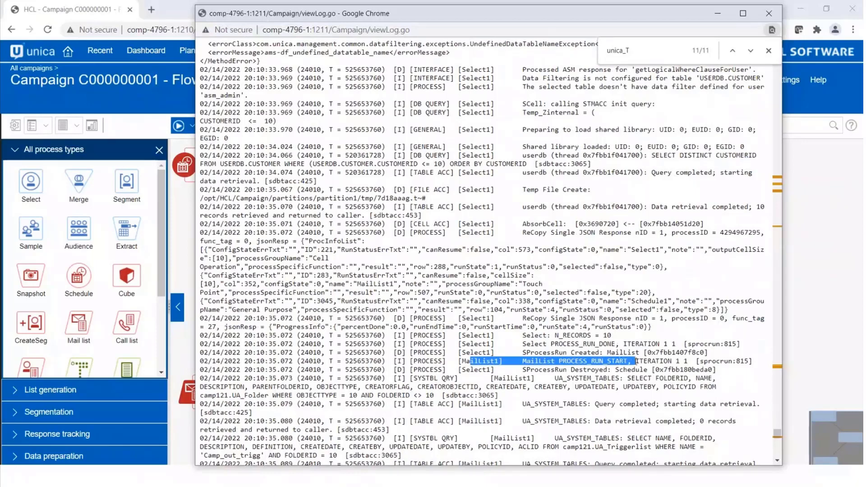
{"action": "left_click", "coordinate": [624, 380]}
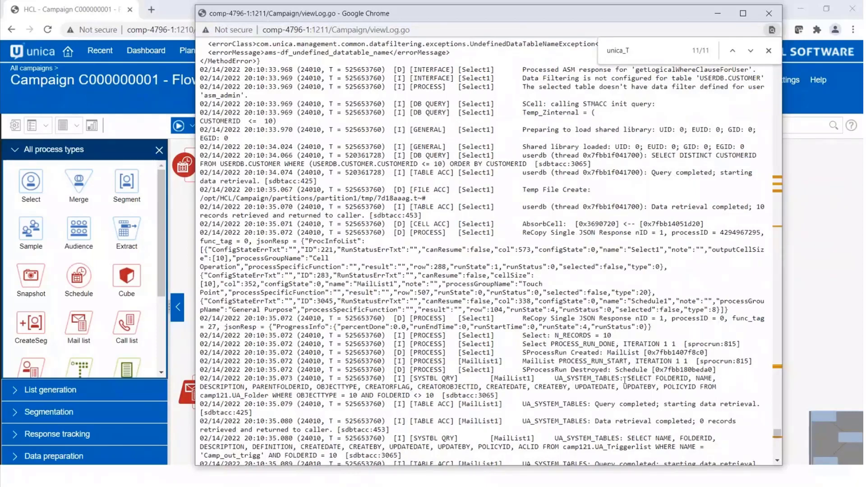
{"action": "scroll", "coordinate": [624, 380], "scroll_direction": "down", "scroll_amount": 8}
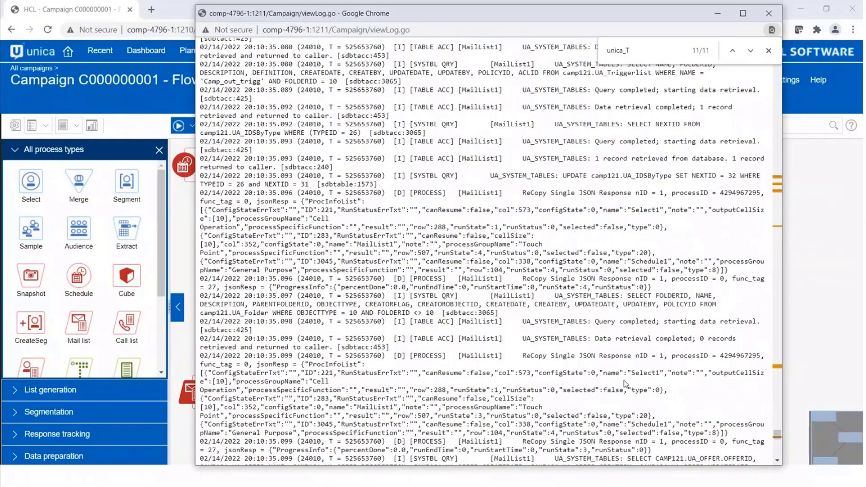
{"action": "left_click", "coordinate": [768, 50]}
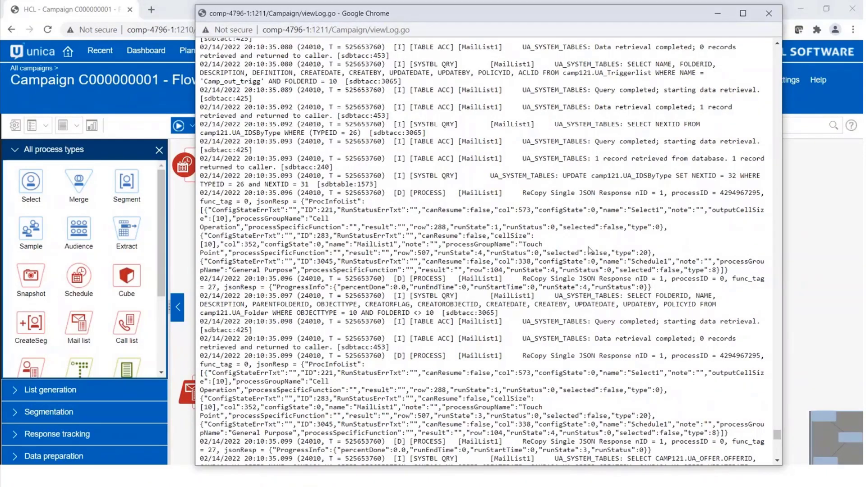
Examine MailList1's log entries for executing trig1.sh, sending Camp_out_trigg and completing its run, and close the log.
{"action": "scroll", "coordinate": [555, 209], "scroll_direction": "down", "scroll_amount": 8}
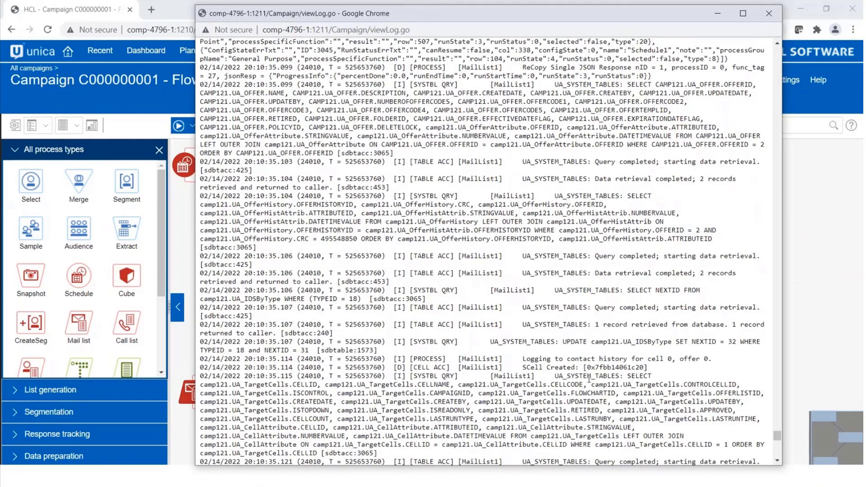
{"action": "scroll", "coordinate": [589, 379], "scroll_direction": "down", "scroll_amount": 8}
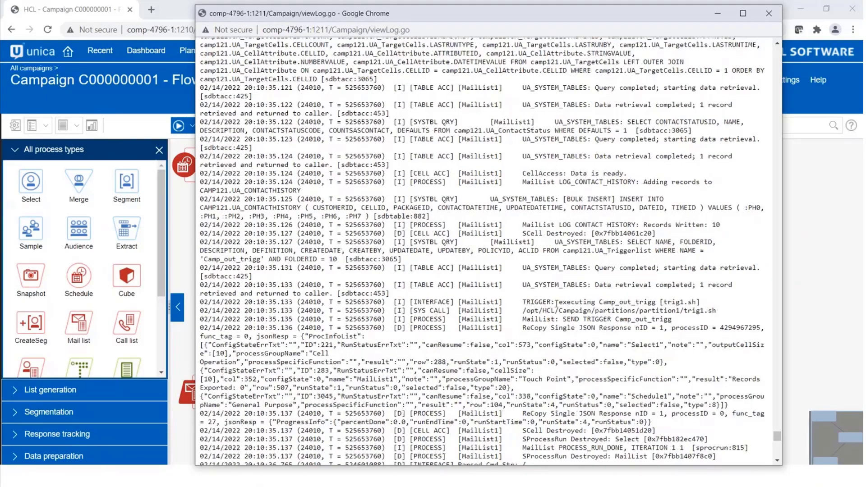
{"action": "left_click_drag", "start_coordinate": [560, 303], "coordinate": [699, 302]}
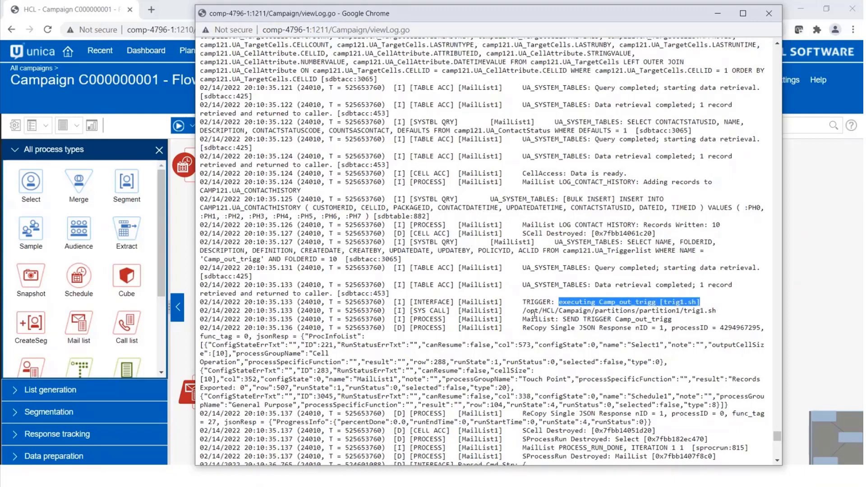
{"action": "left_click_drag", "start_coordinate": [523, 310], "coordinate": [706, 312]}
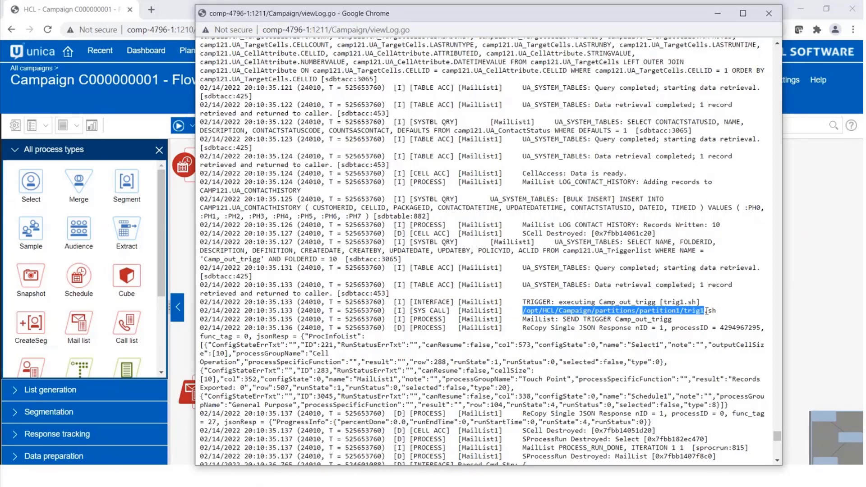
{"action": "left_click_drag", "start_coordinate": [562, 319], "coordinate": [669, 319]}
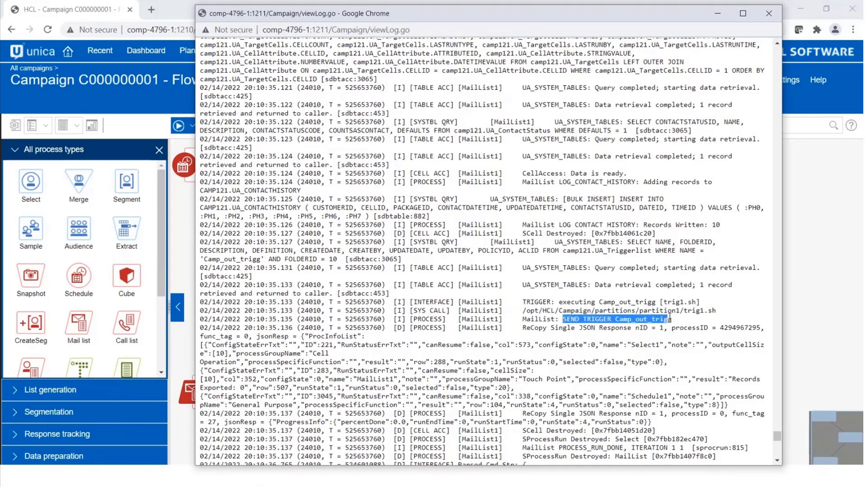
{"action": "left_click", "coordinate": [571, 382]}
{"action": "left_click_drag", "start_coordinate": [522, 447], "coordinate": [682, 448]}
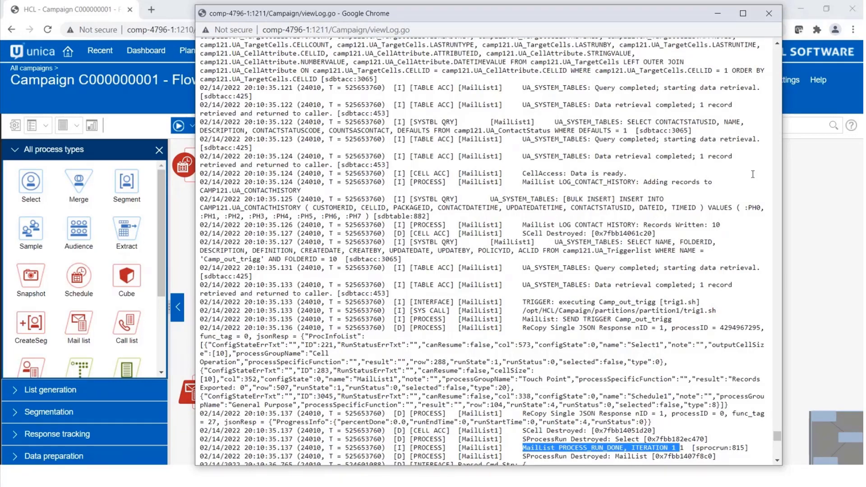
{"action": "left_click", "coordinate": [767, 20]}
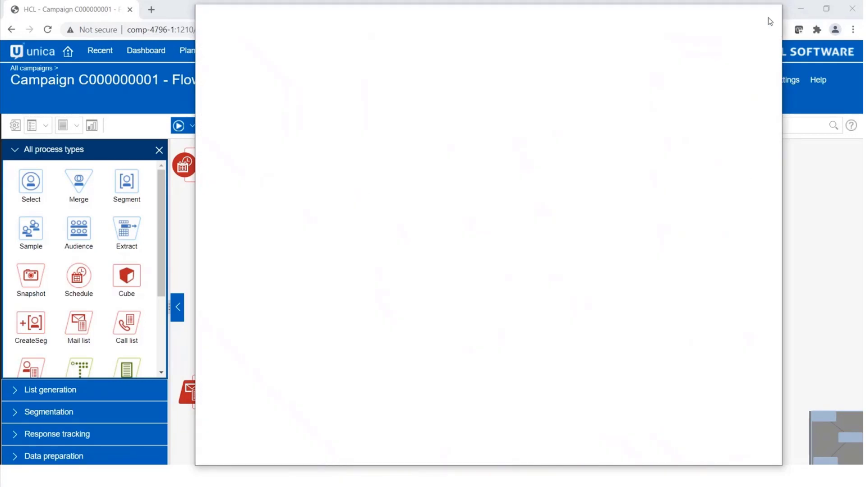